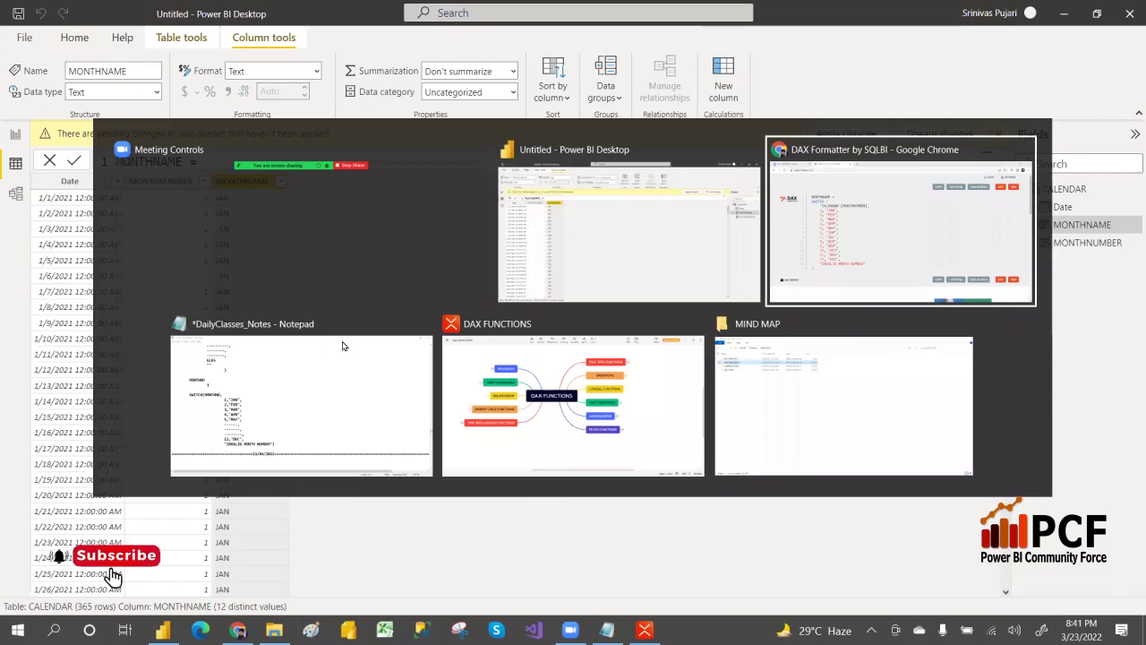
Step: Switch to the DAX FUNCTIONS mind map, expand LOGICAL FUNCTIONS and its AND branch, and examine the description and syntax
left_click(340, 337)
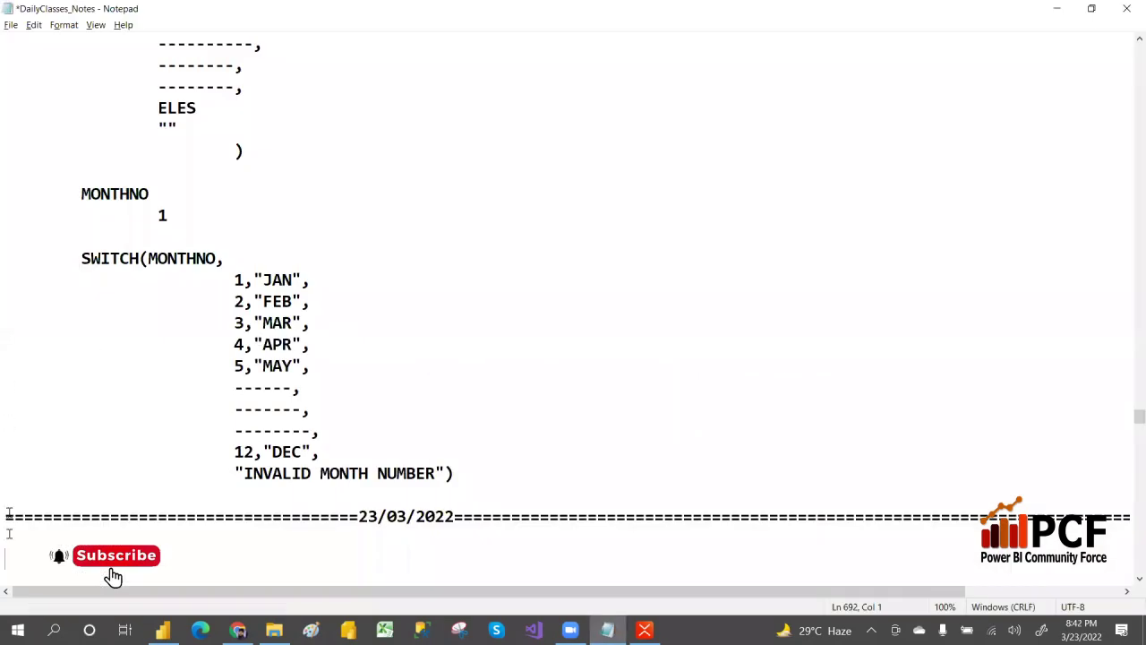
left_click(645, 629)
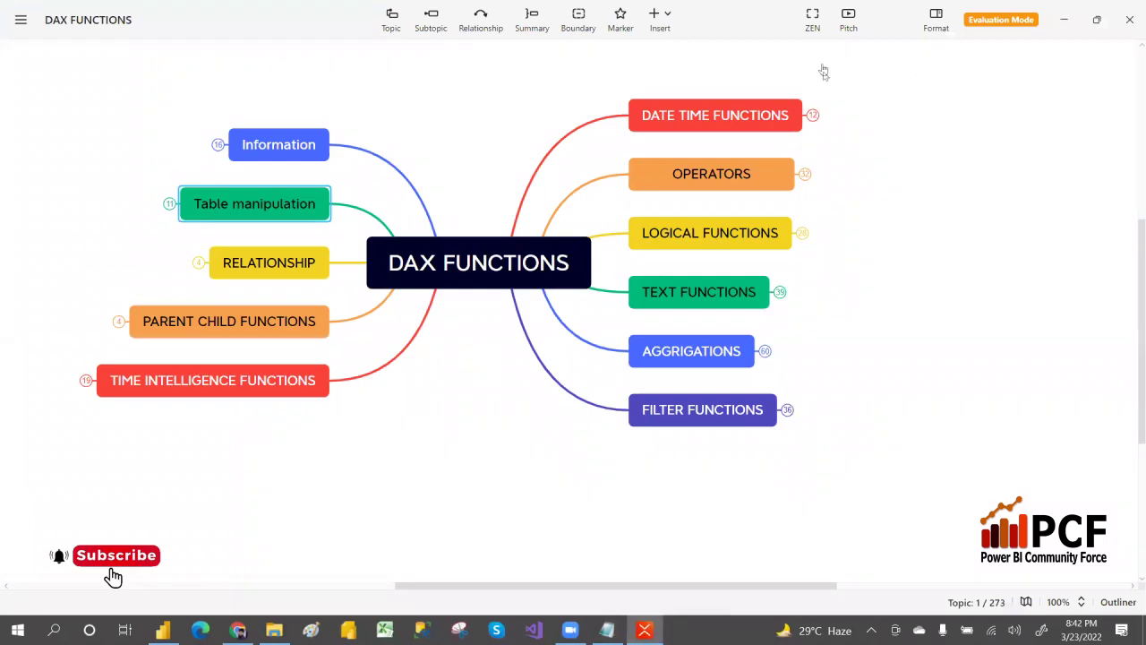
left_click(803, 237)
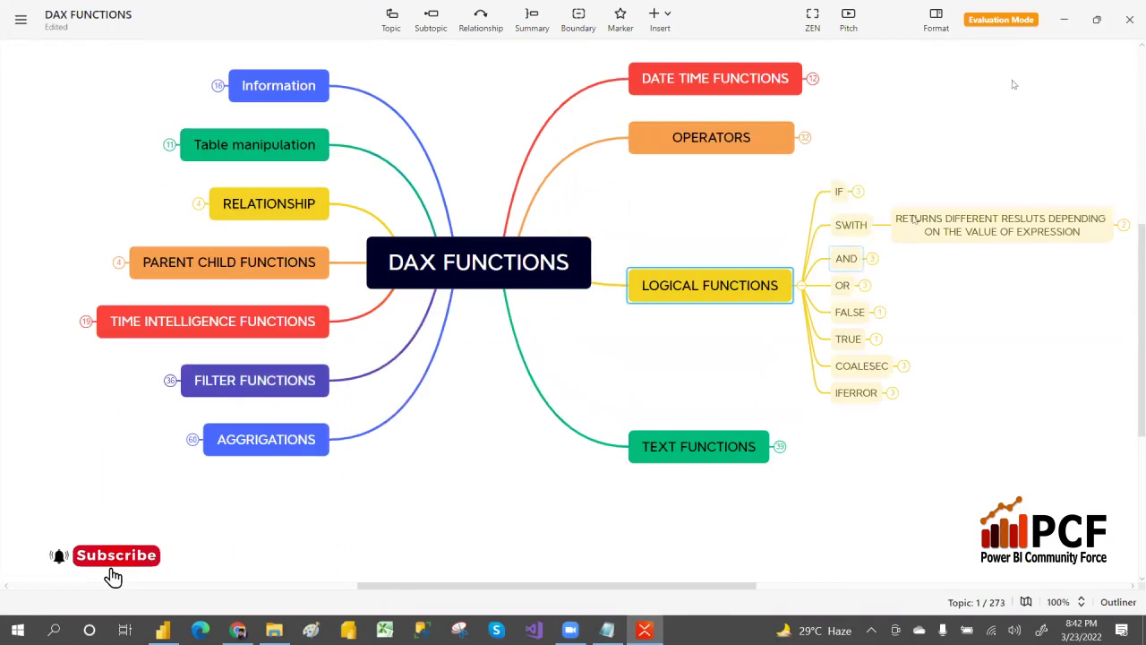
left_click(857, 259)
left_click(871, 259)
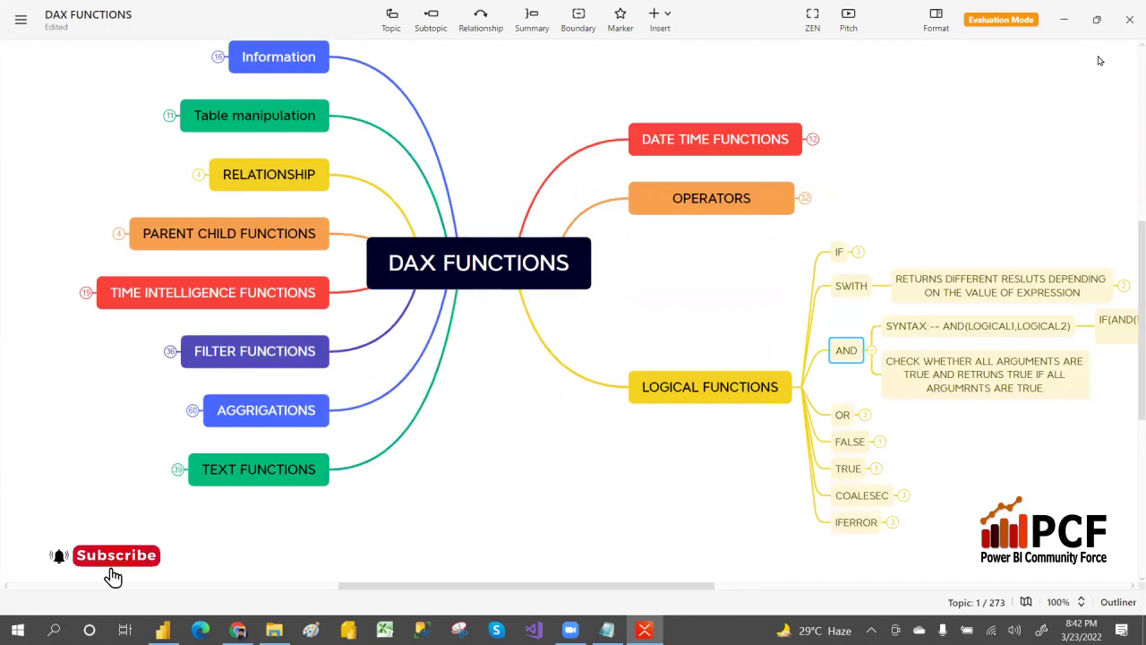
left_click(960, 376)
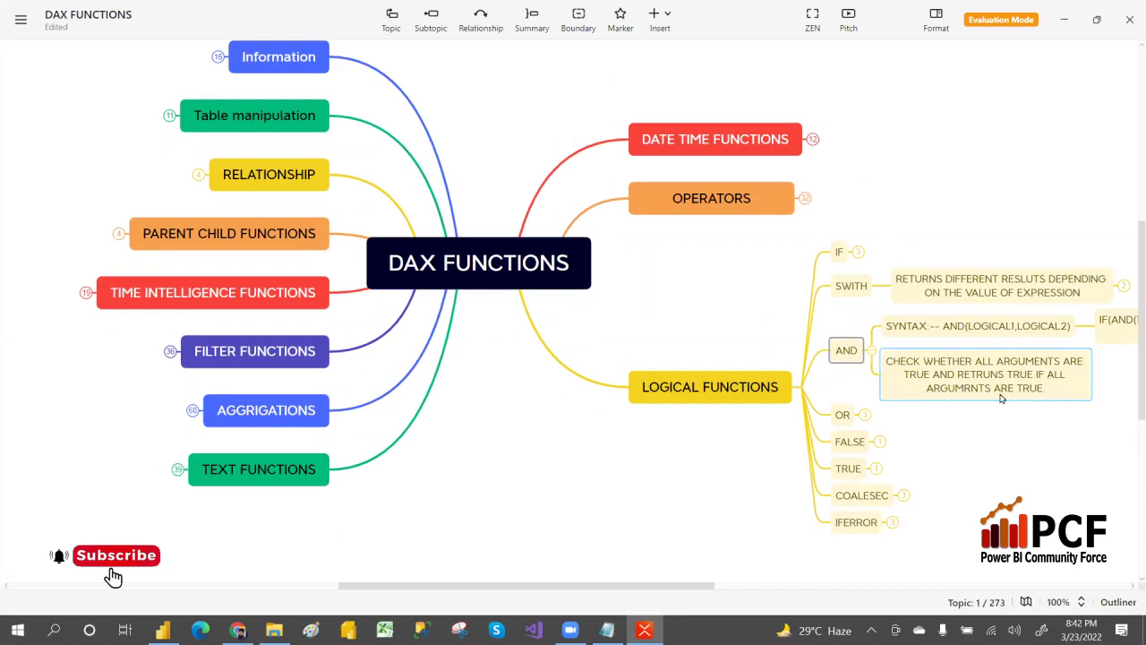
left_click(1007, 340)
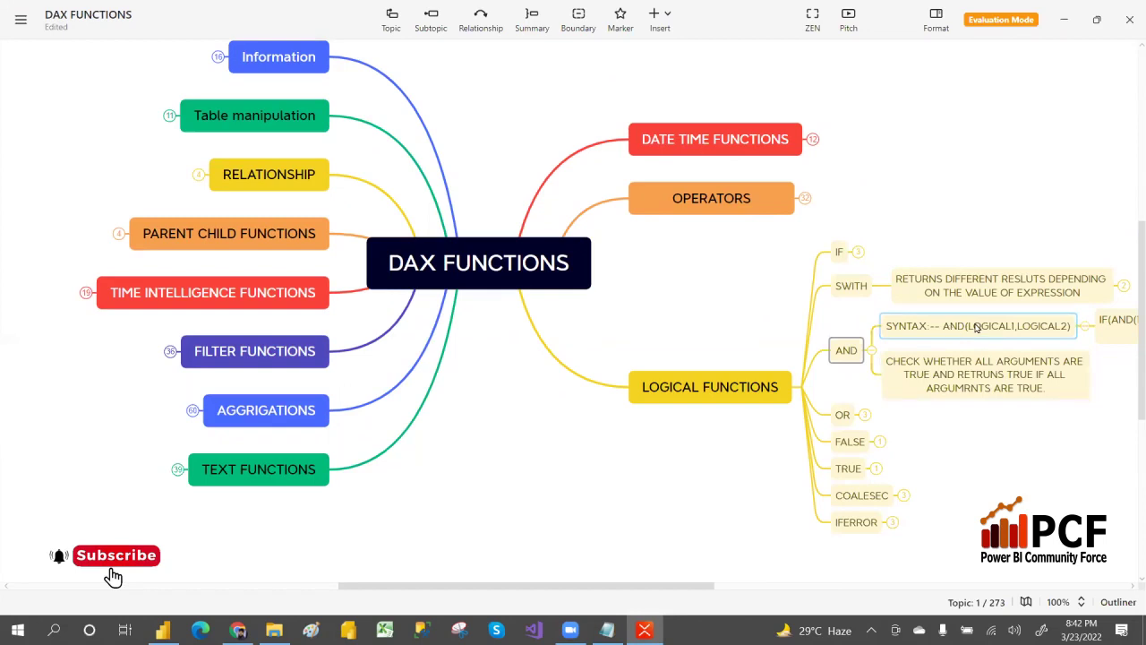
Step: Copy AND(LOGICAL1,LOGICAL2) from the mind map's syntax topic into the Notepad notes, indented under the 23/03/2022 heading
left_click(954, 331)
double_click(943, 326)
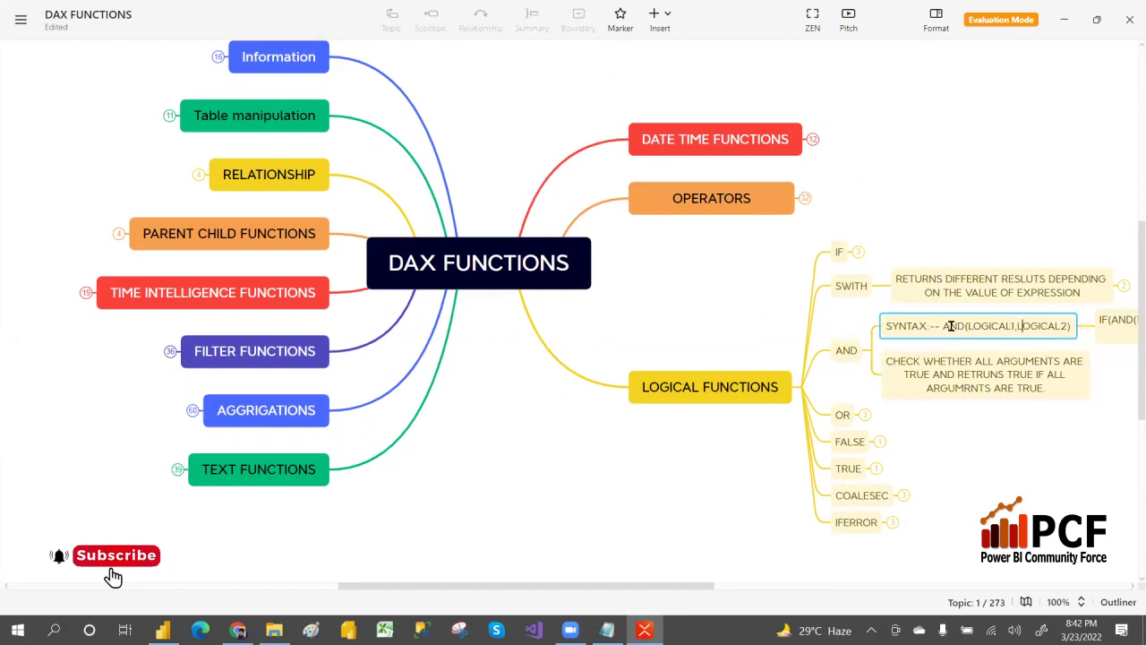
left_click_drag(943, 326, 1073, 331)
key("ctrl+c")
key("alt+Tab")
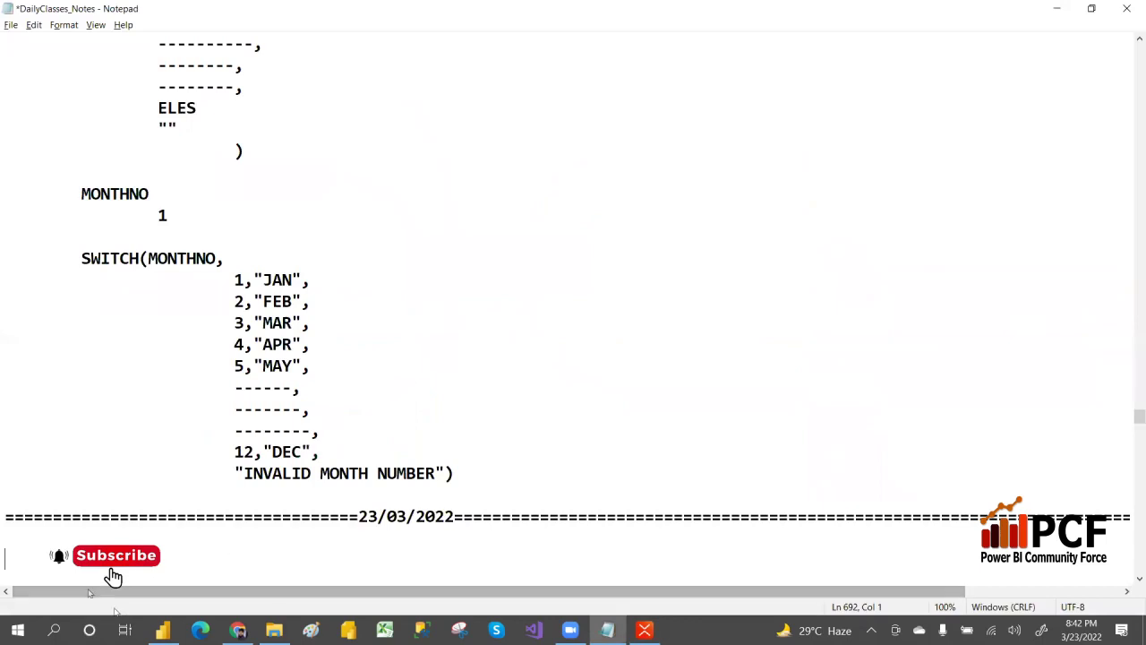
key("Up")
key("Tab")
key("ctrl+v")
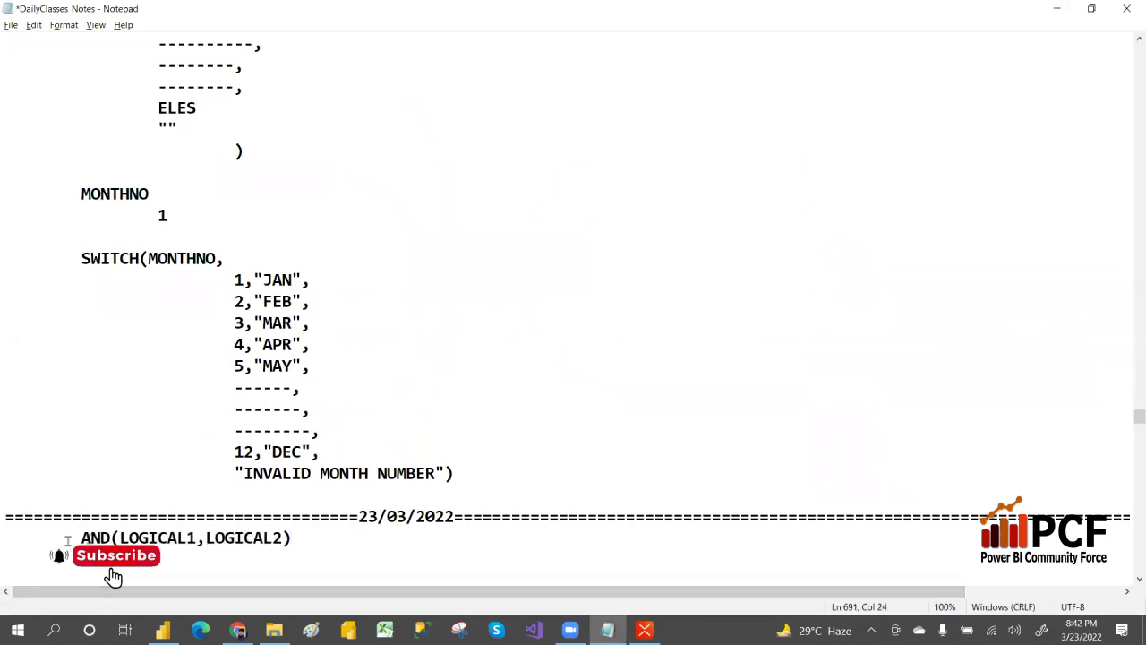
Step: Start an example formula below the AND syntax in the notes with IF(AND(10>2,8>4), leaving one blank line between them
left_click_drag(120, 537, 283, 537)
left_click(303, 537)
key("Return")
key("Return")
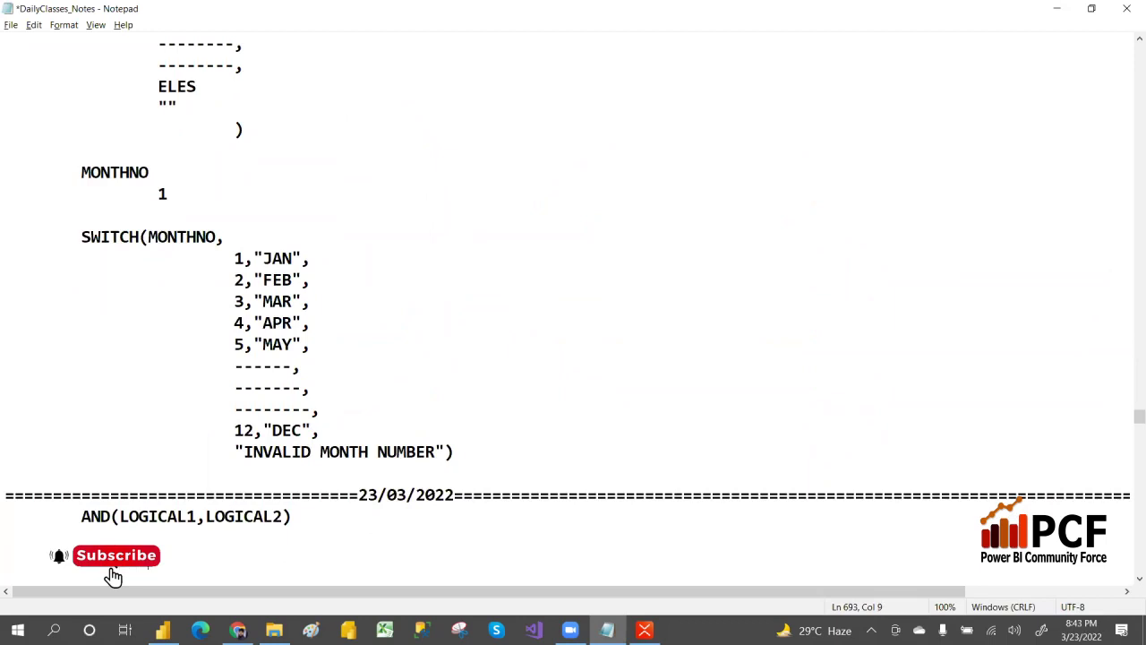
type("8>4")
type(")")
type("0>2")
left_click_drag(110, 558, 243, 555)
left_click(243, 555)
type(",")
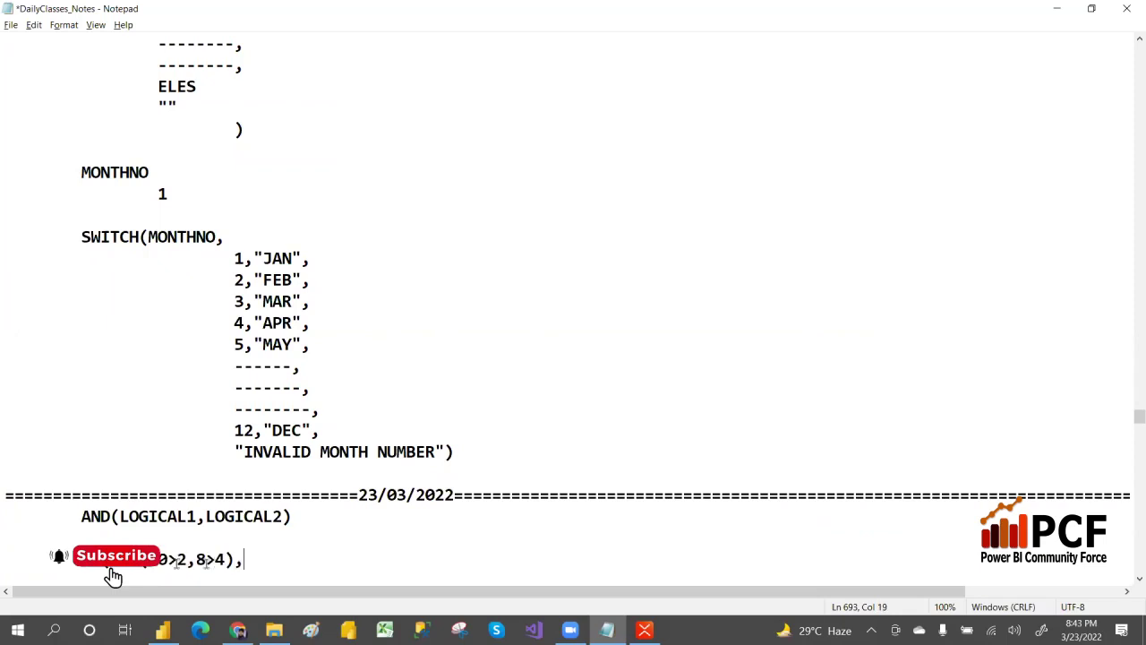
type("REUSLTIFTUE")
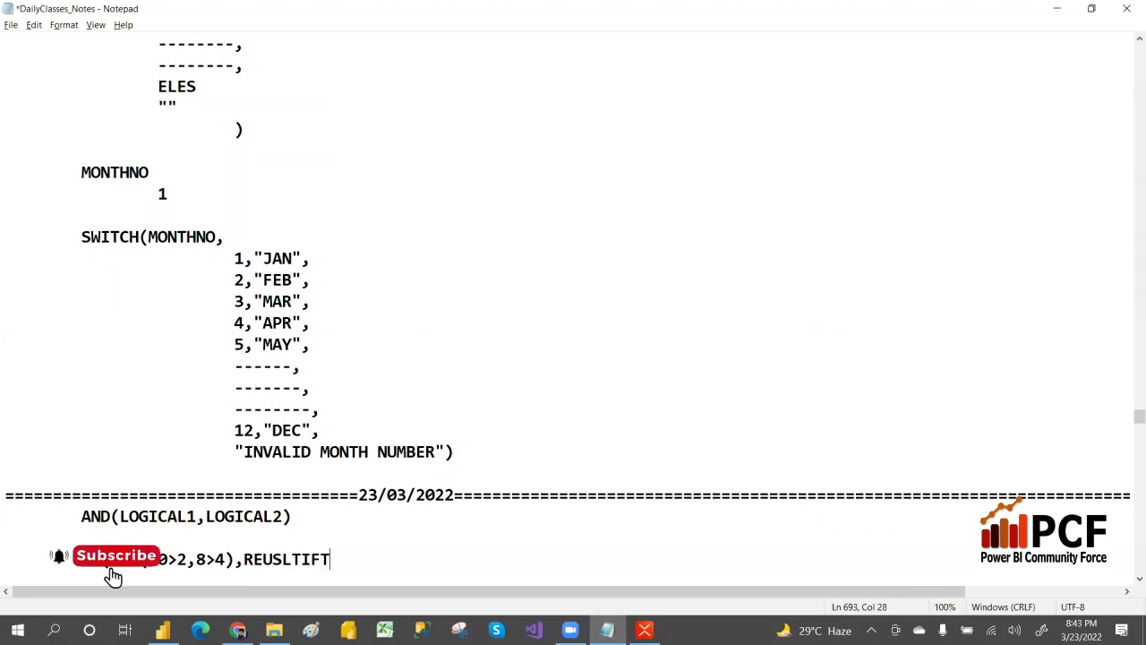
key("BackSpace")
key("BackSpace")
key("BackSpace")
key("BackSpace")
key("BackSpace")
key("BackSpace")
key("BackSpace")
key("BackSpace")
key("BackSpace")
key("BackSpace")
key("BackSpace")
Step: Add "BOTH CONDITIONS ARE PASS" as the true result of the IF example in the notes
type("\"")
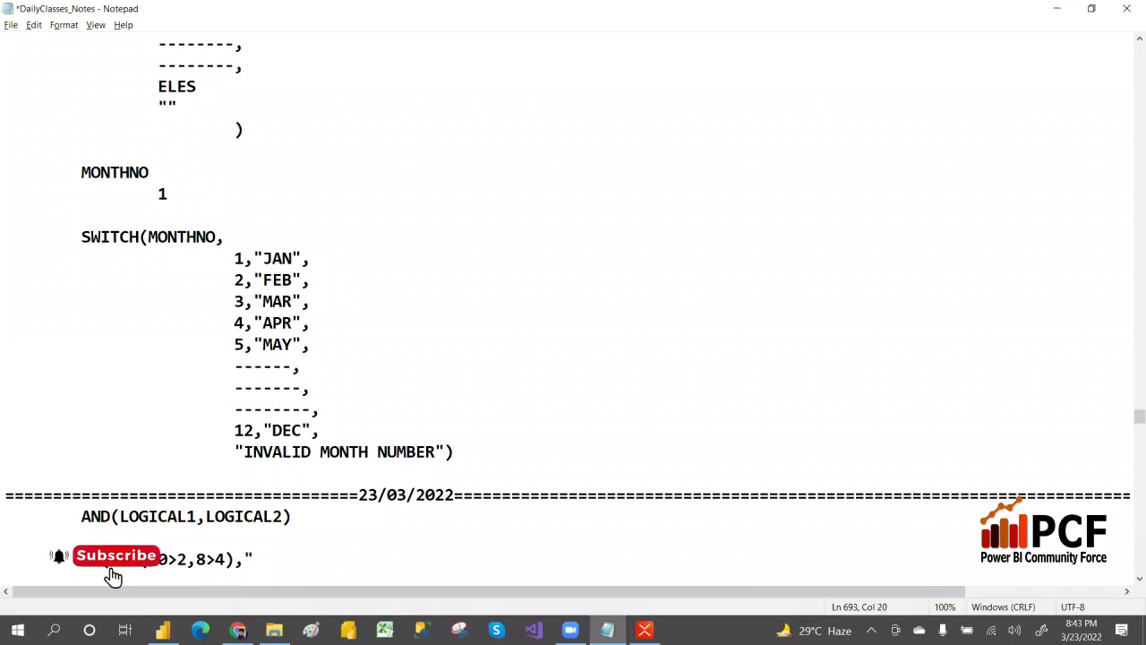
type("\"")
type("BOTH ")
type("CONDI")
type("TIONS ARE ")
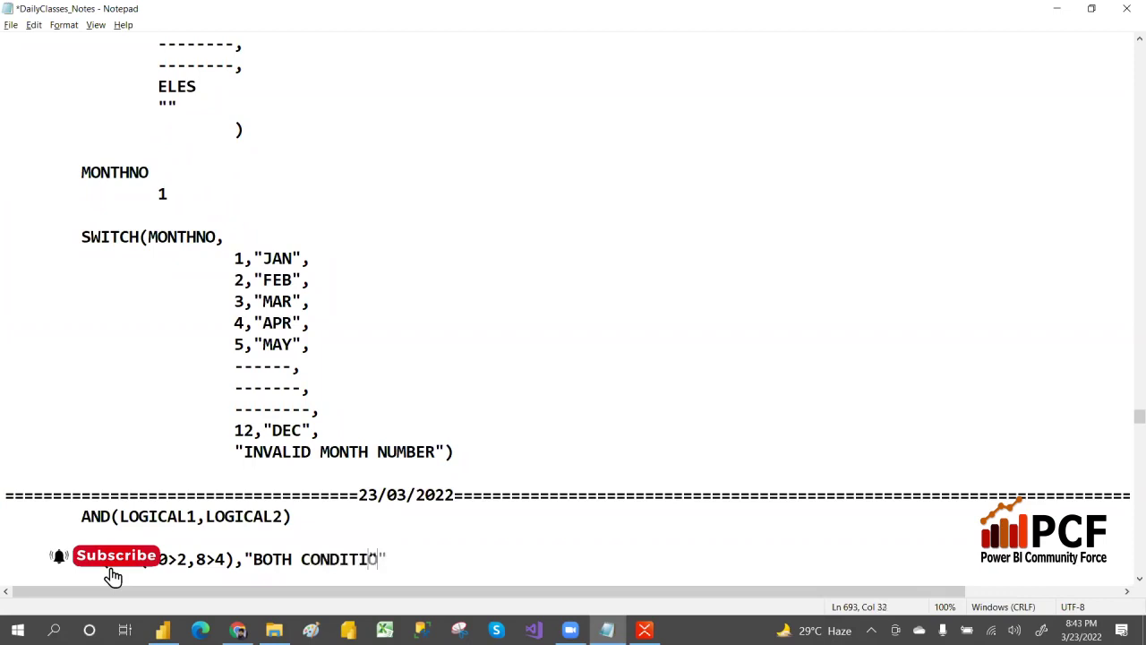
type("PASS")
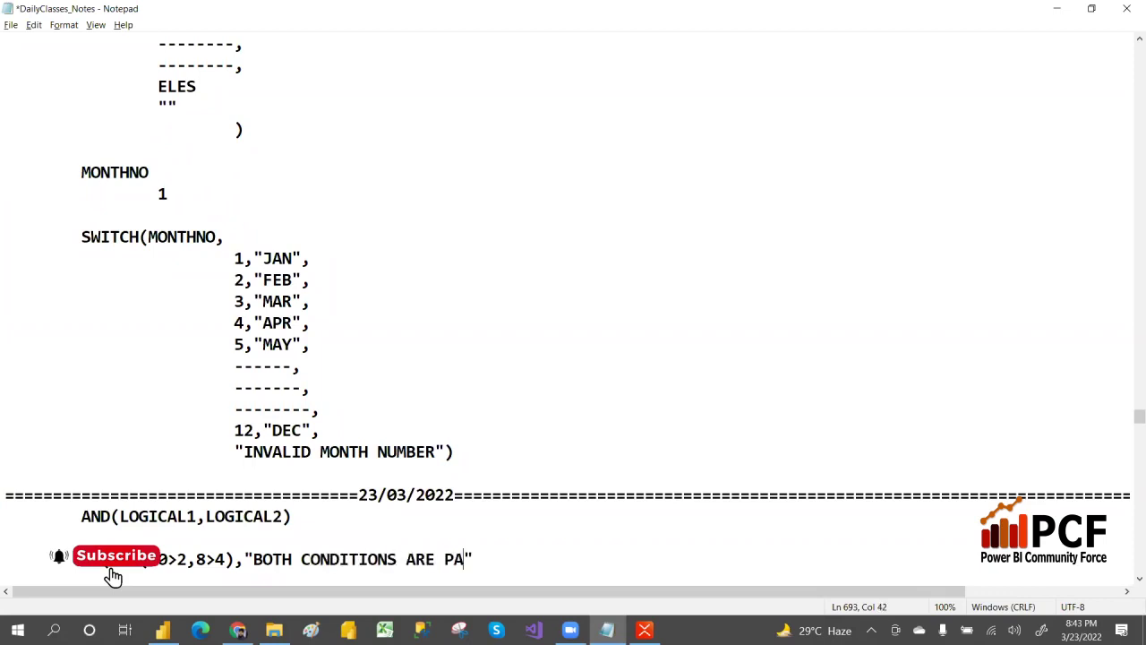
Step: Add "ONE OR BOTH FAILED" as the false result and close the IF formula's parenthesis
type("\",\"\"")
key("Left")
type("BOT")
key("BackSpace")
key("BackSpace")
key("BackSpace")
type("ONE ")
type("OR BOT")
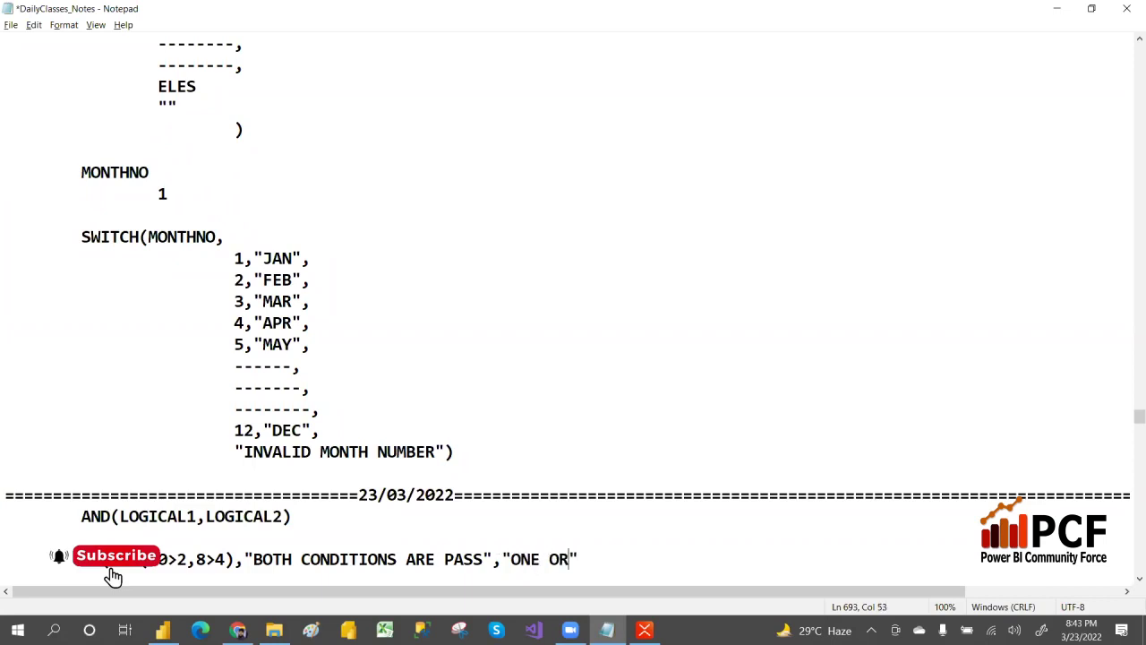
type("H FAILED\"")
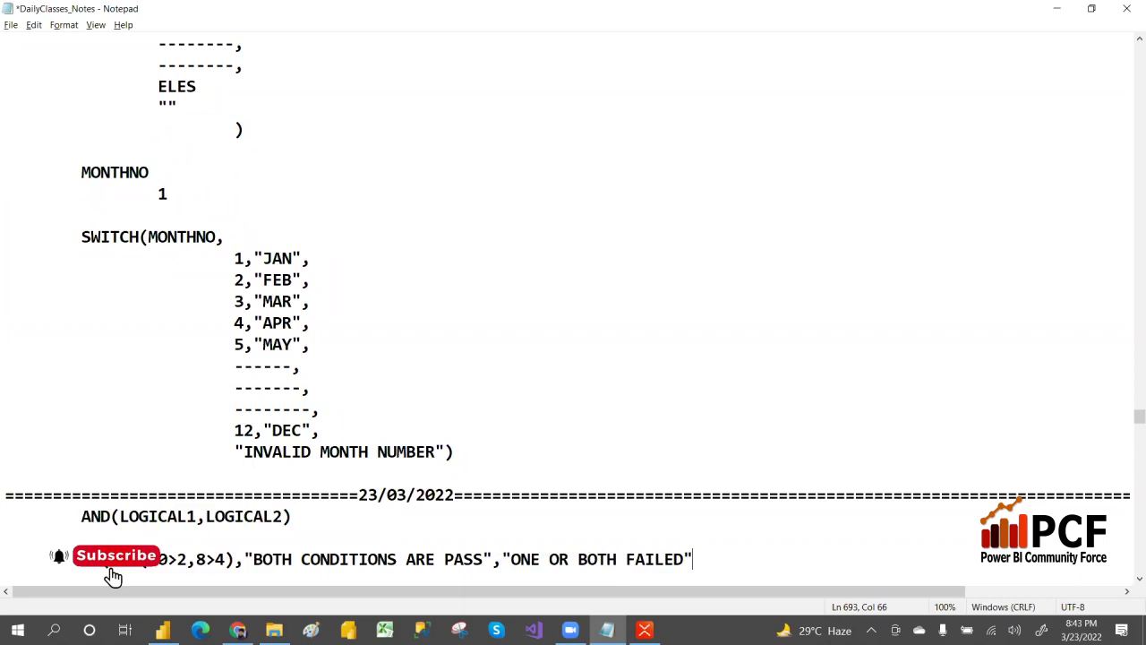
type(")")
left_click_drag(139, 559, 233, 558)
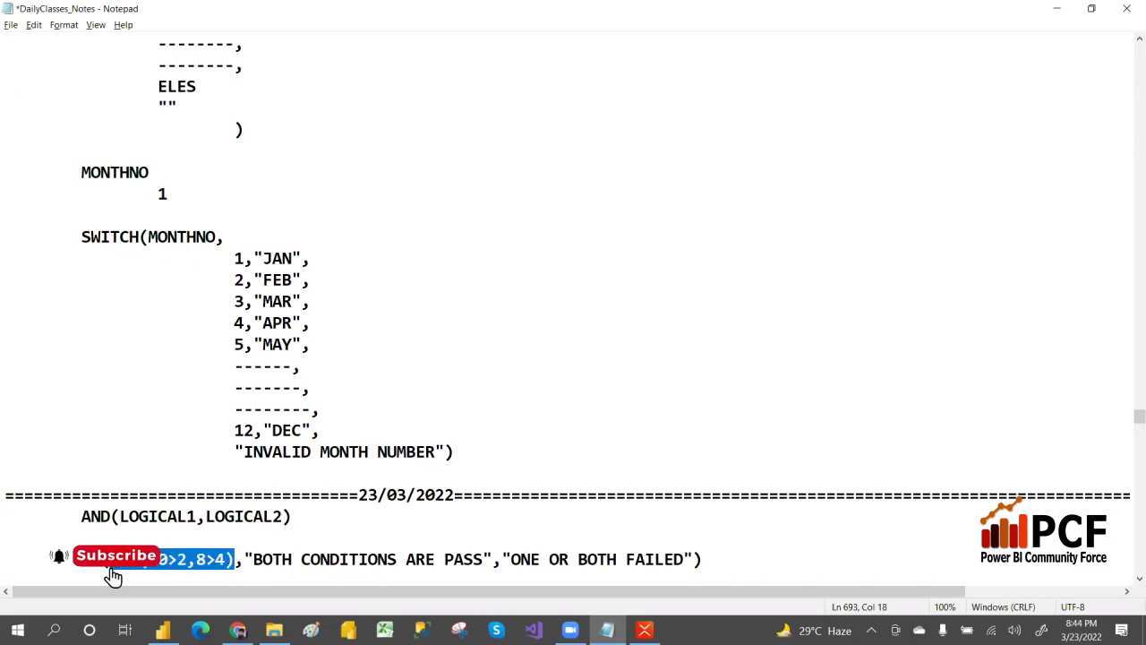
double_click(113, 569)
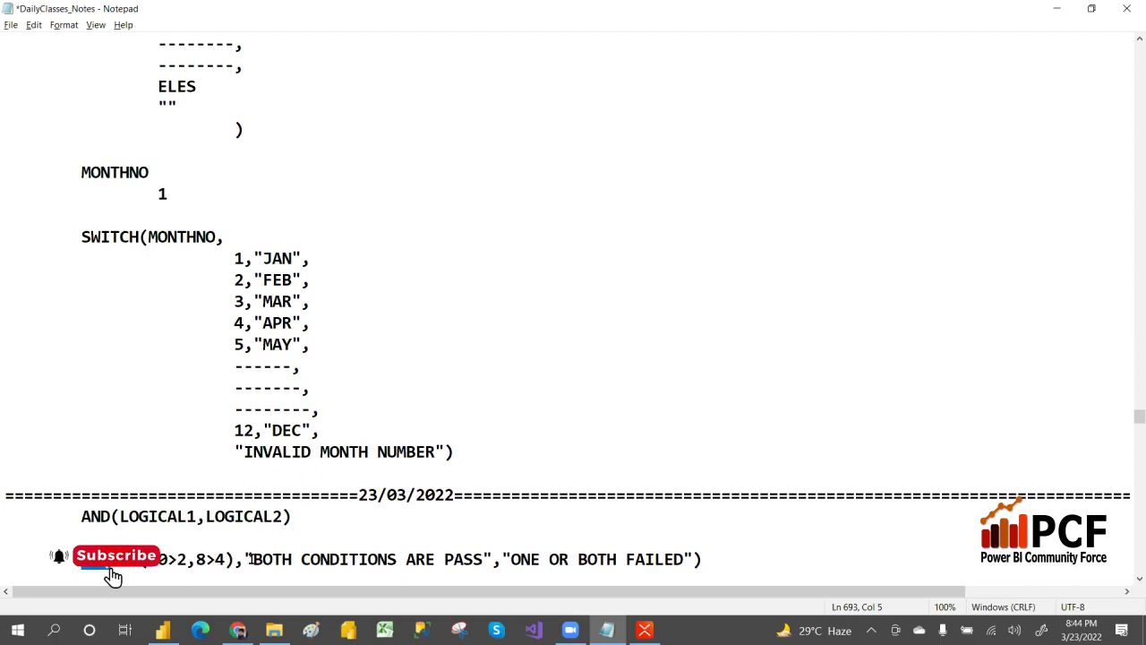
left_click_drag(244, 559, 454, 565)
left_click(388, 456)
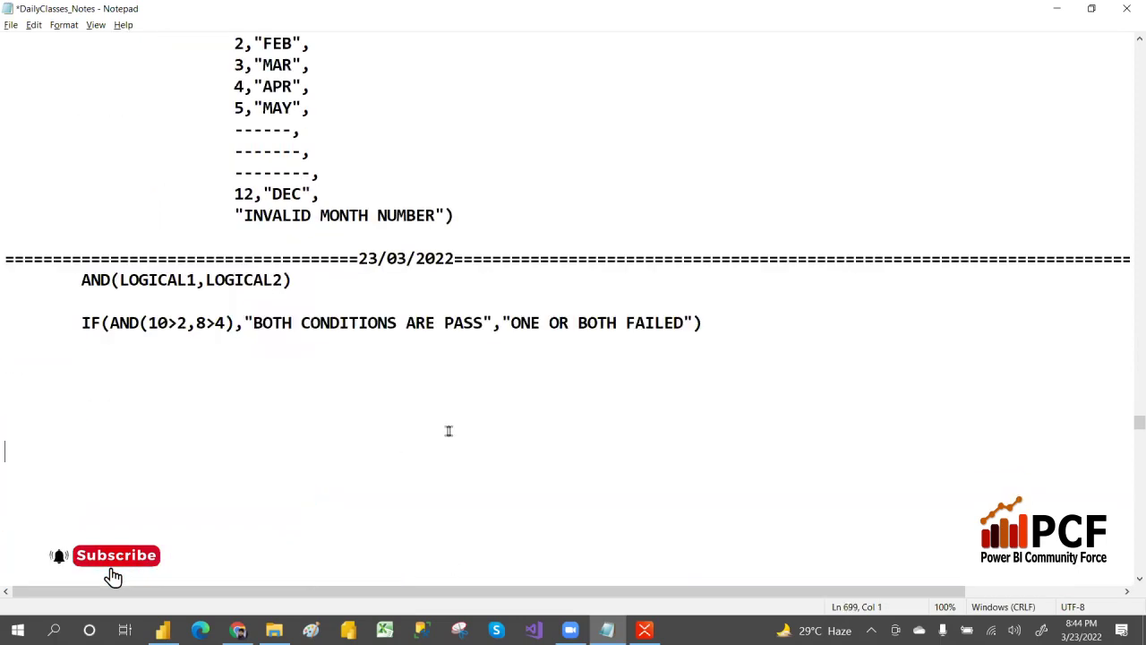
Step: Switch to Power BI Desktop and show the report view
key("alt+Tab")
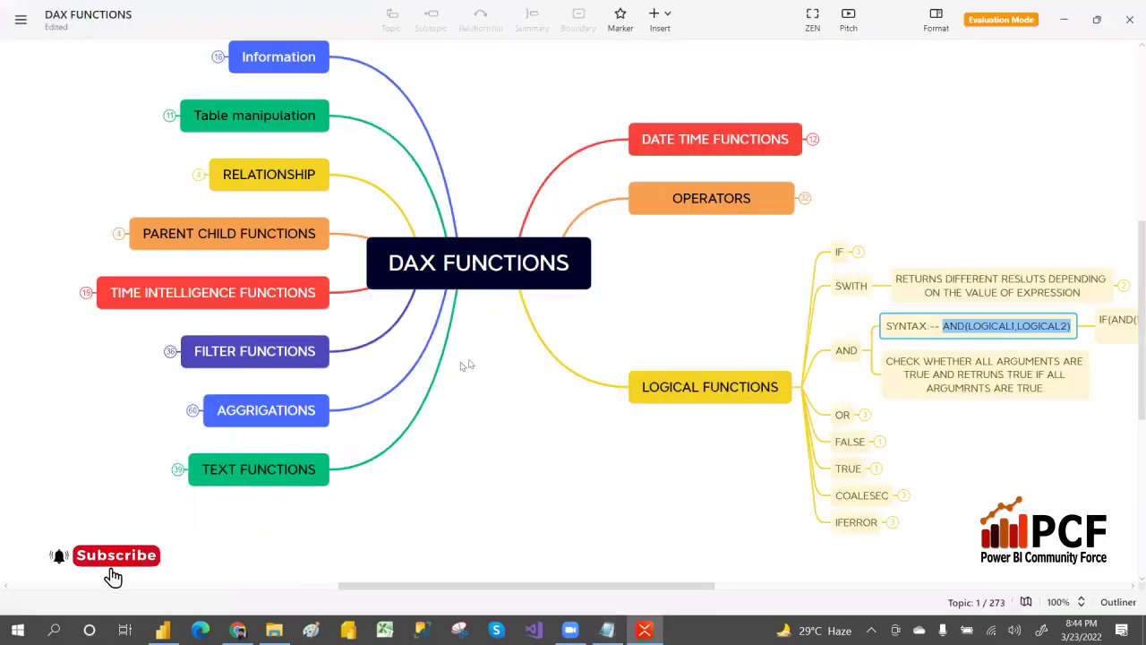
key("alt+Tab")
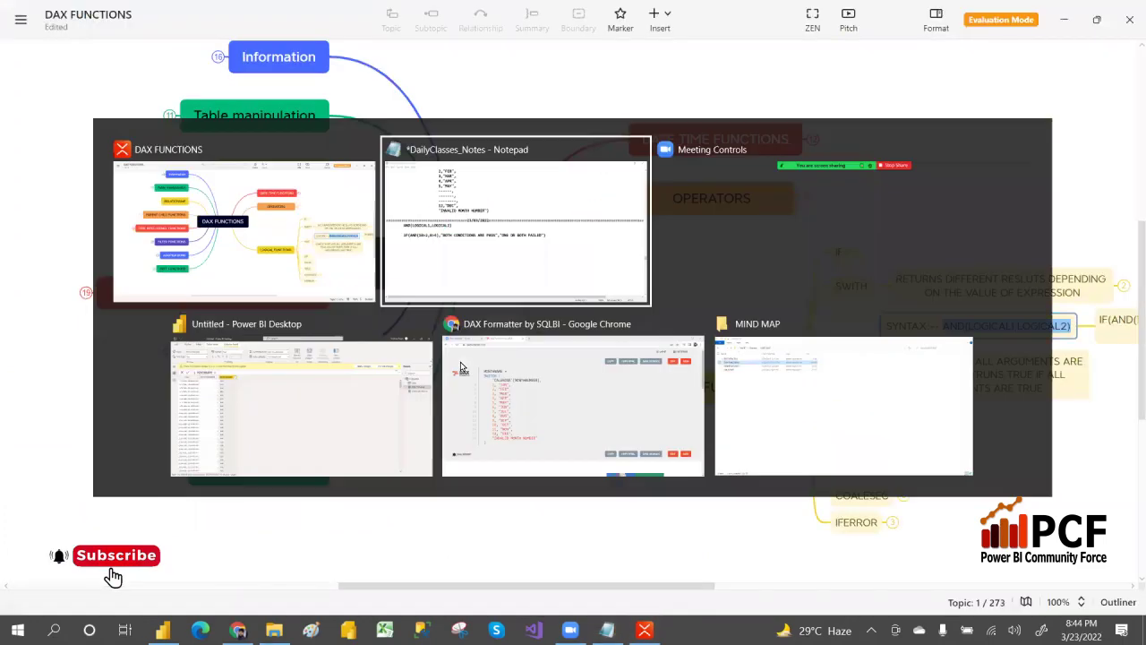
key("alt+Tab")
key("alt+Tab")
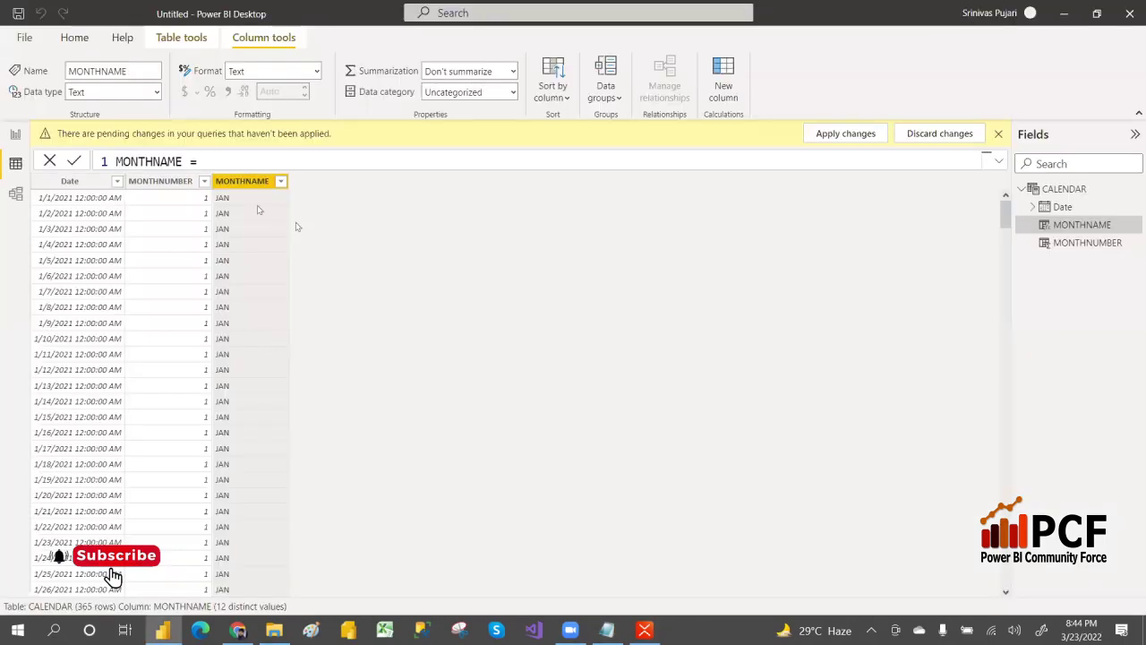
left_click(16, 133)
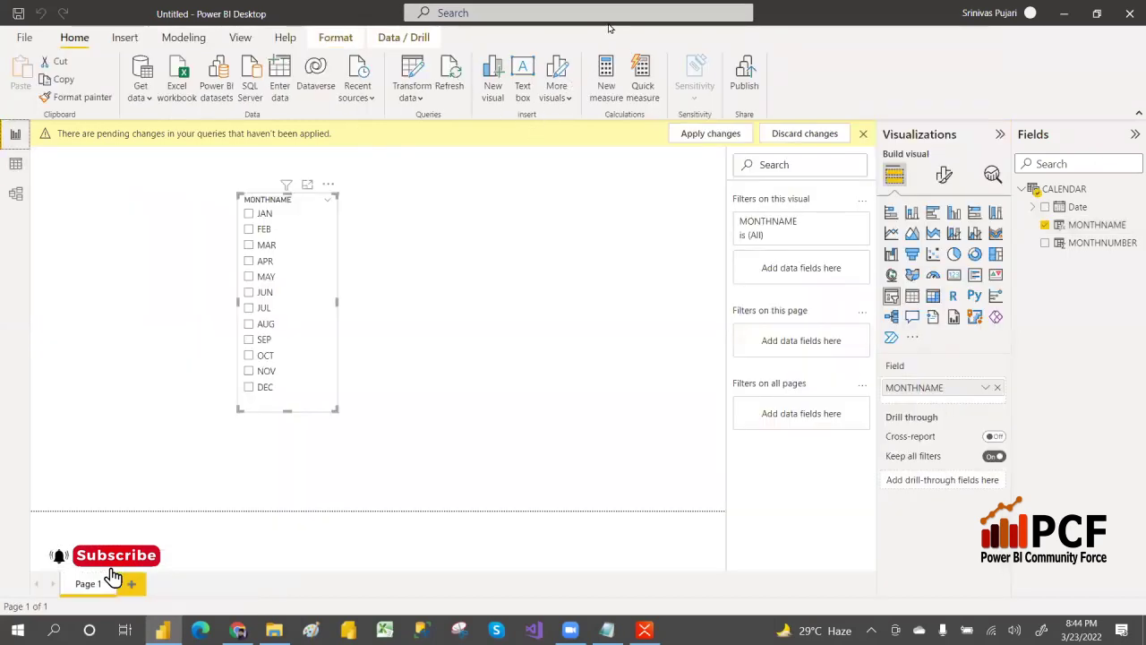
Step: Try to apply the pending query changes, then cancel the load and discard them instead
left_click(727, 134)
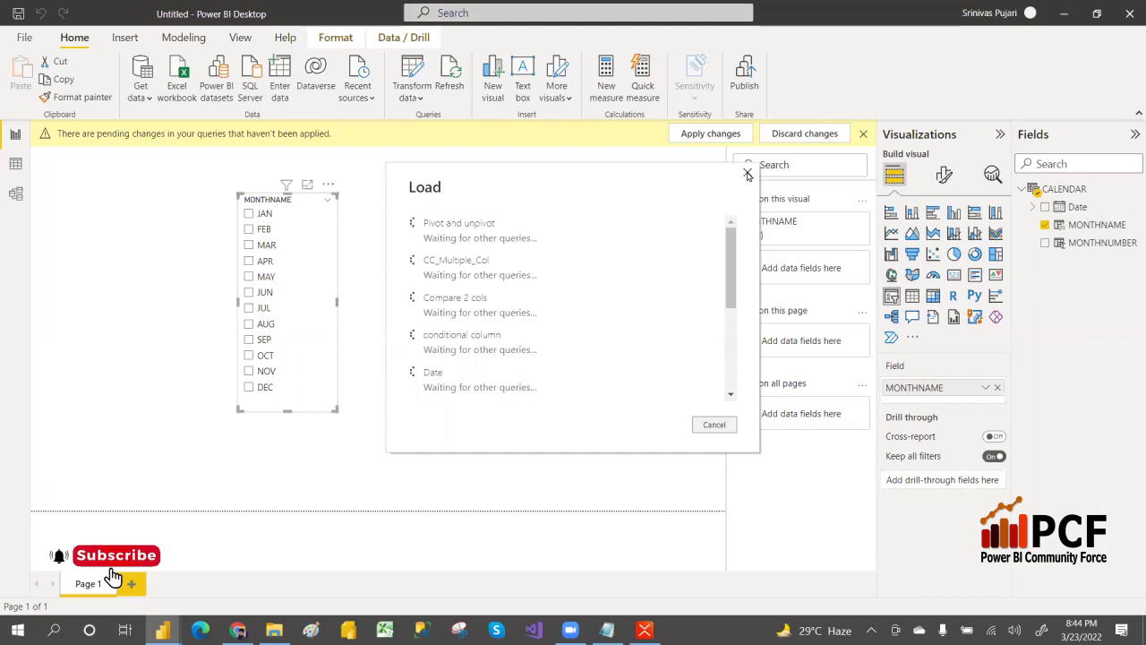
left_click(714, 424)
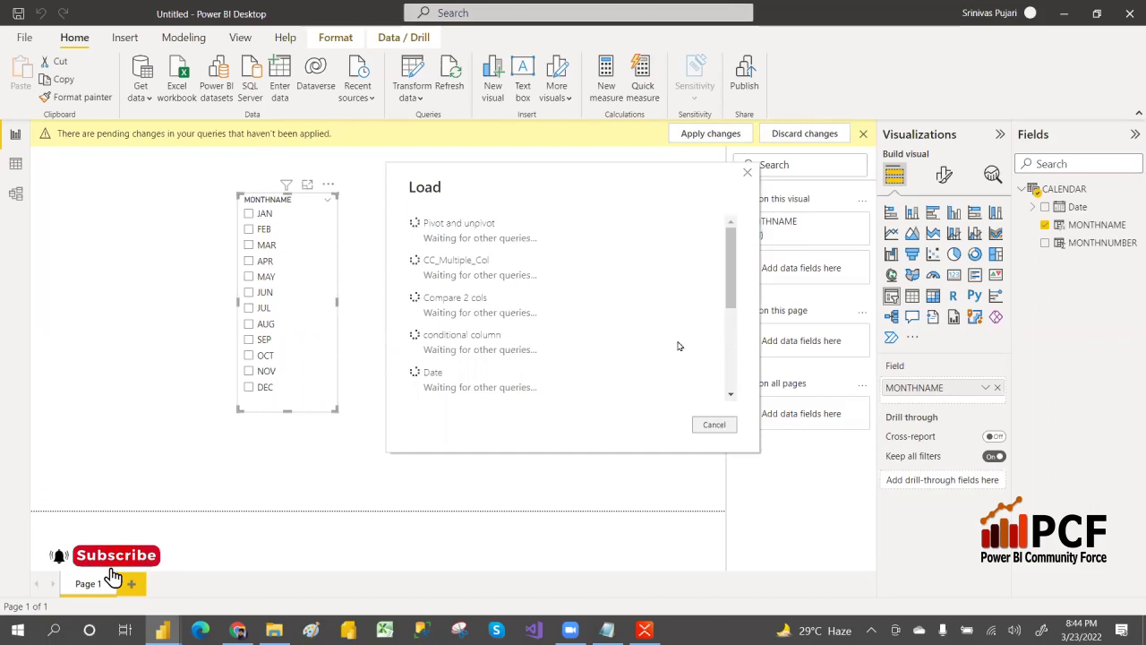
left_click(814, 132)
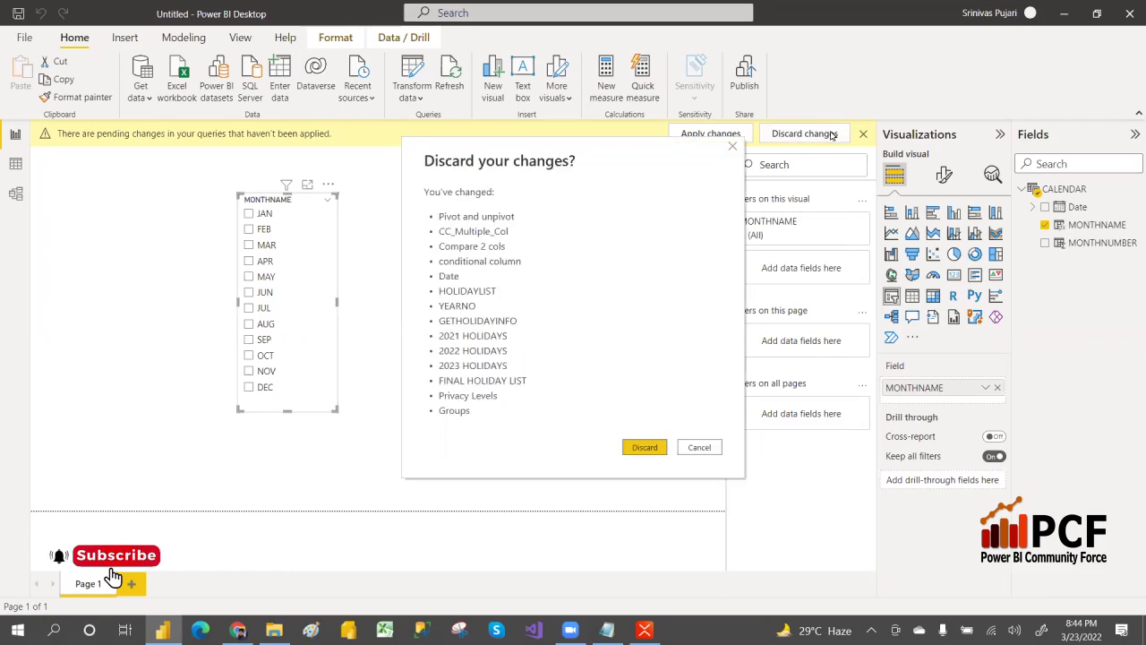
left_click(640, 449)
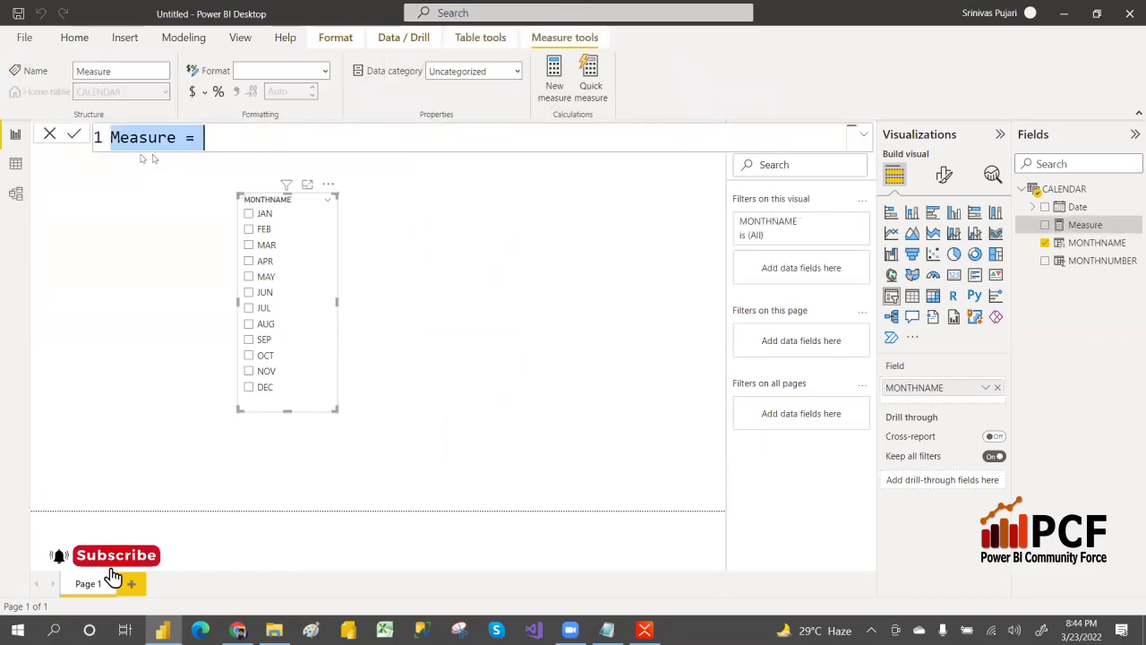
Step: Create a new measure in the CALENDAR table with the formula AND_CHECK = AND(10>2,8>4)
type("AND")
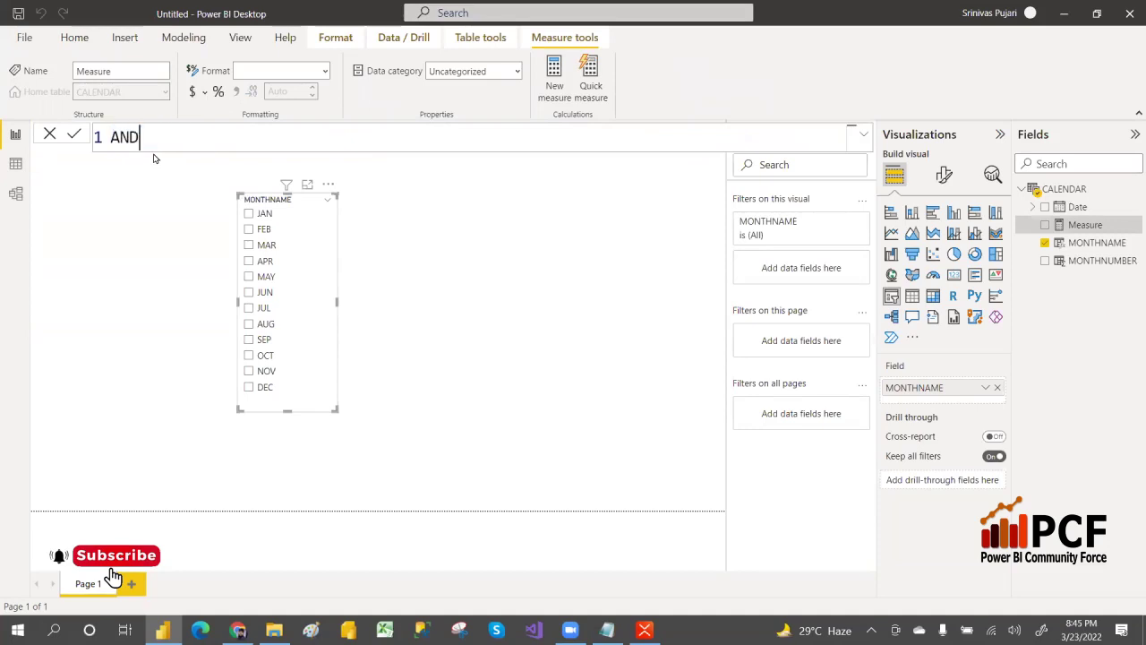
type("_CHECK = AND(")
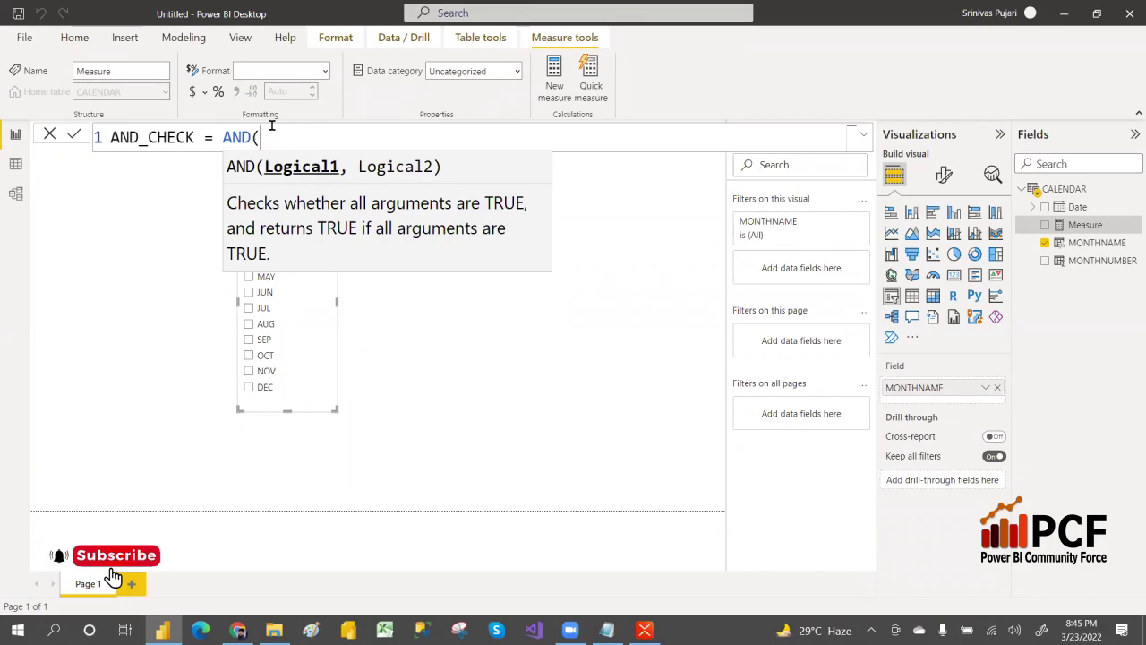
type("10>2,")
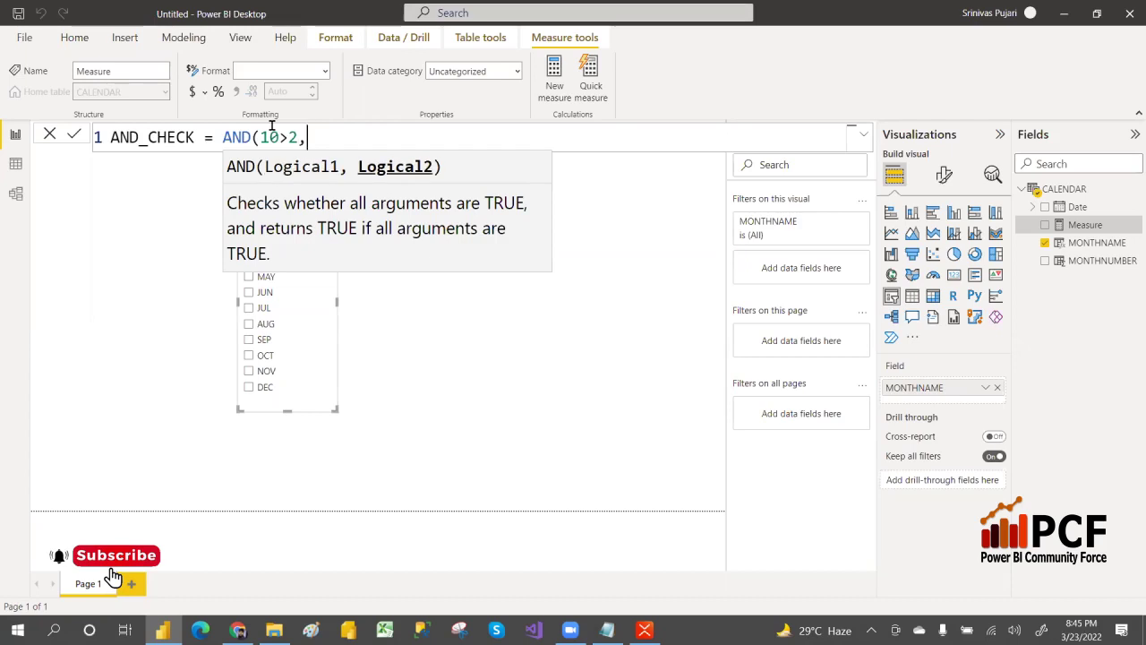
type("8>4)")
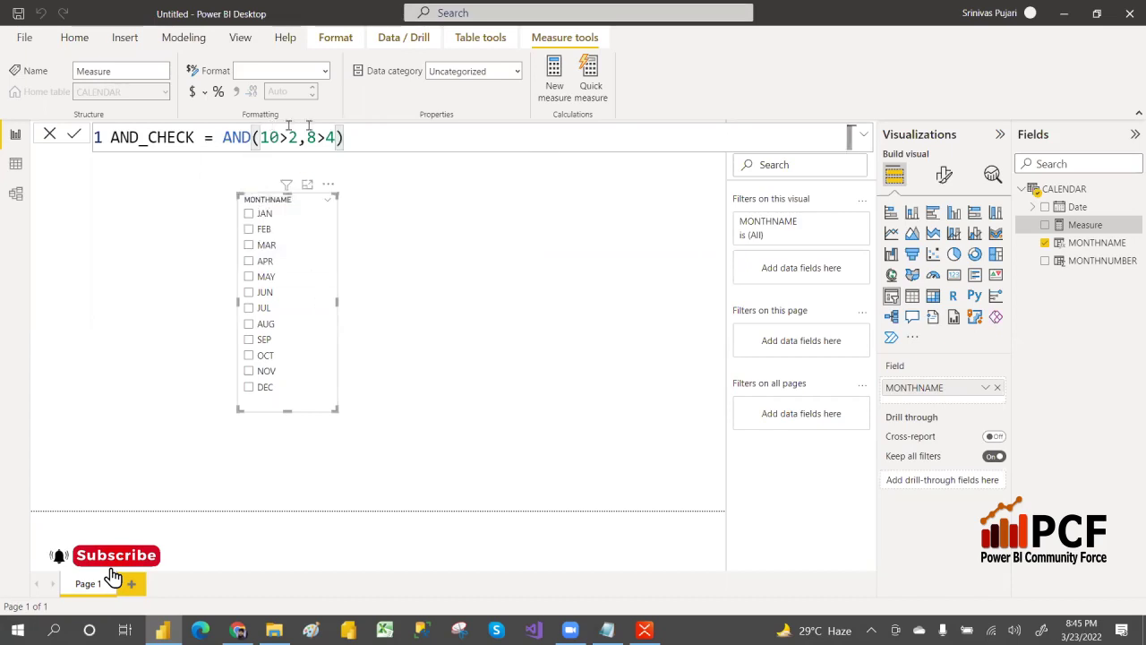
Step: Wrap the AND expression of the AND_CHECK formula in an IF function as its logical test
left_click(215, 137)
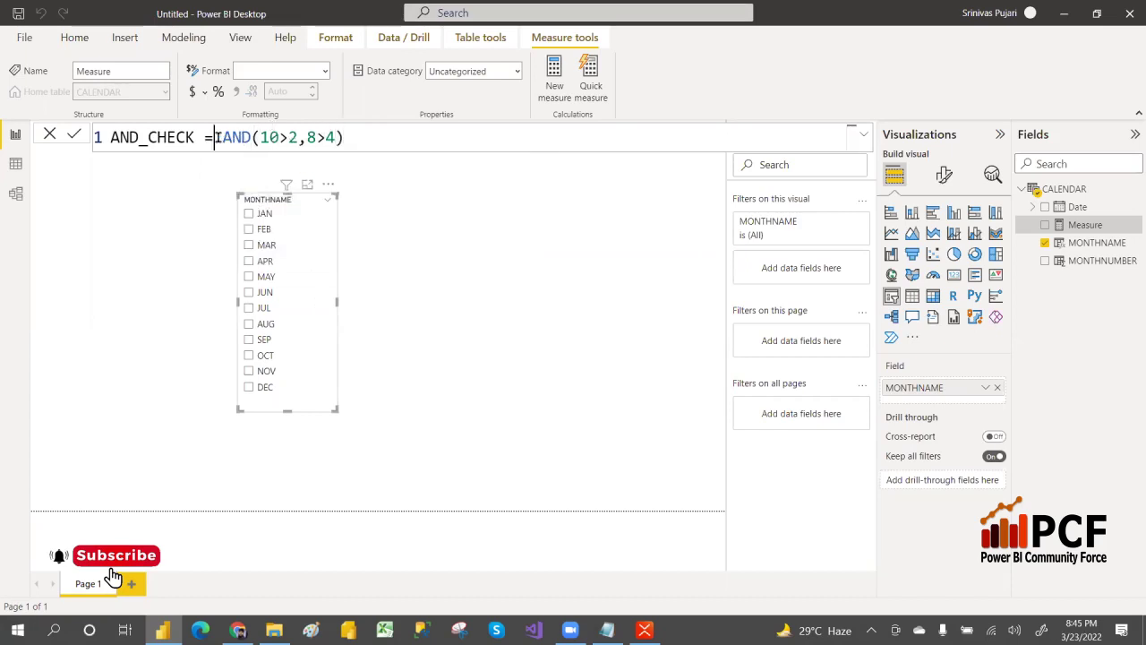
type("IF")
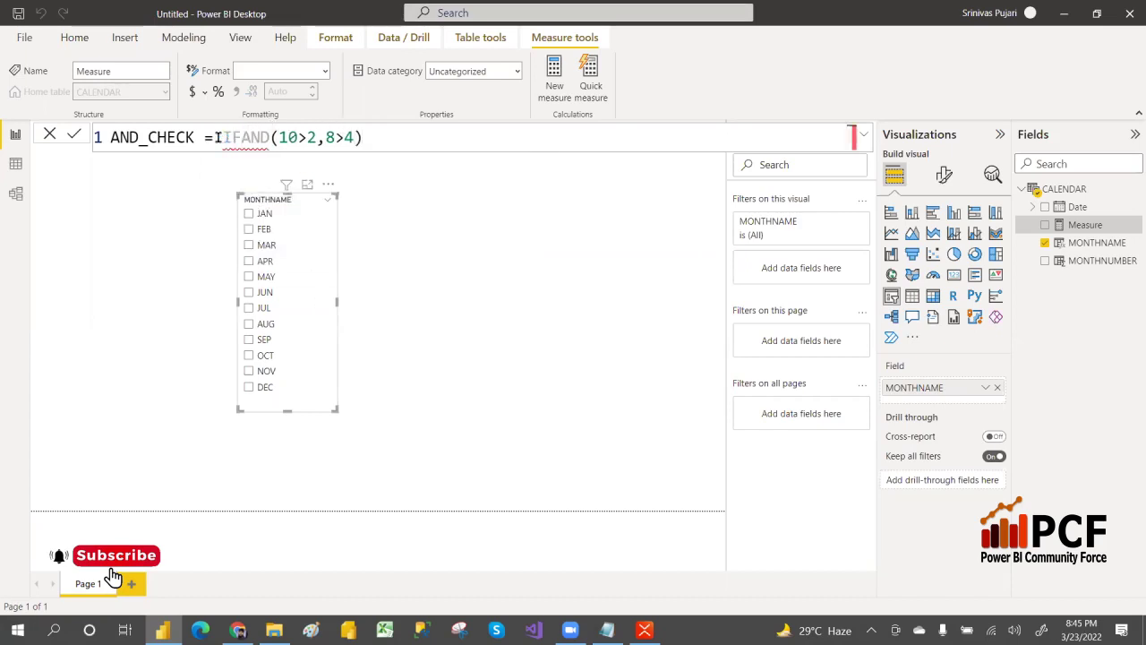
type("(")
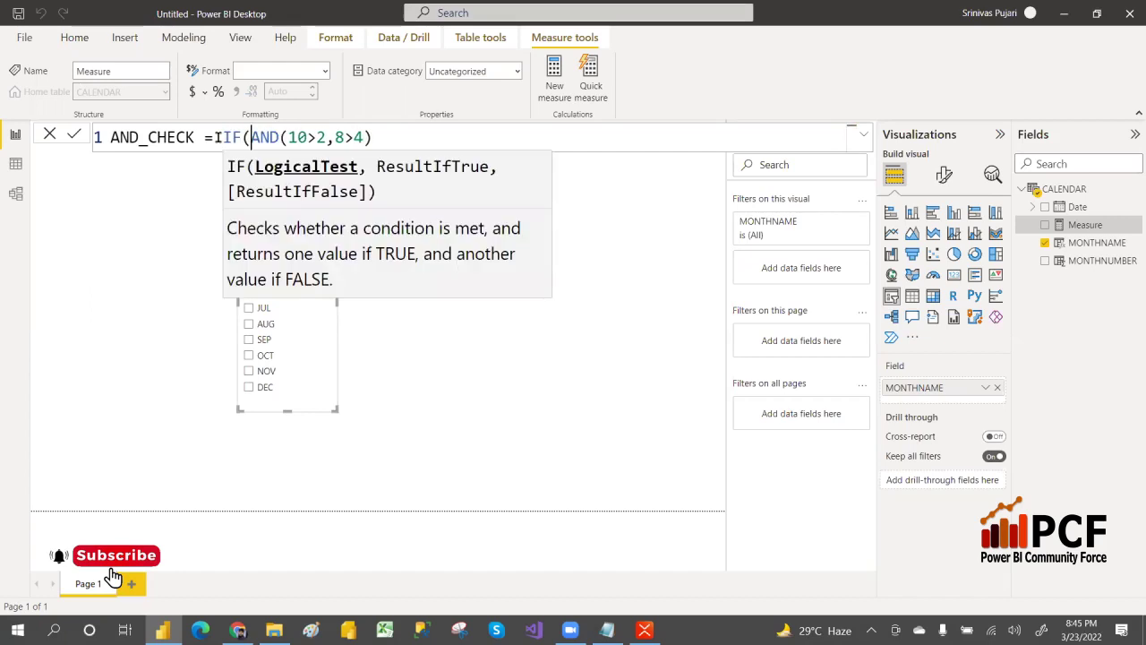
left_click(378, 137)
type(",")
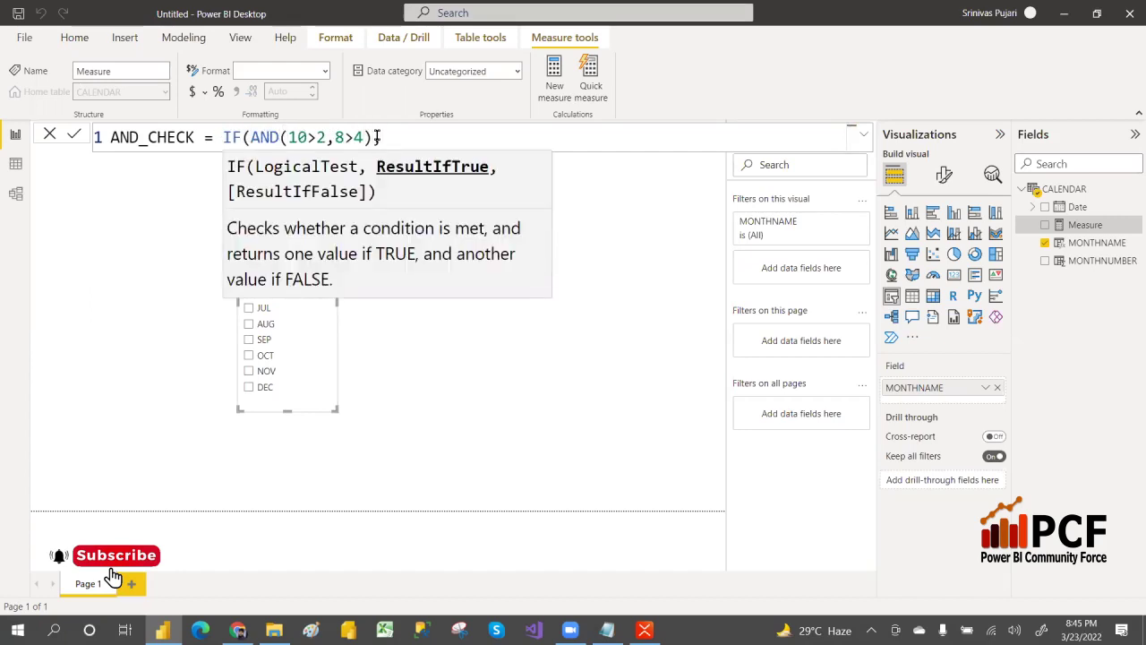
Step: Enter "BOTH COND PASS" as the IF function's true result and start the false-result argument
type("\"")
type("ONE")
key("BackSpace")
key("BackSpace")
key("BackSpace")
type("BOTH COND F")
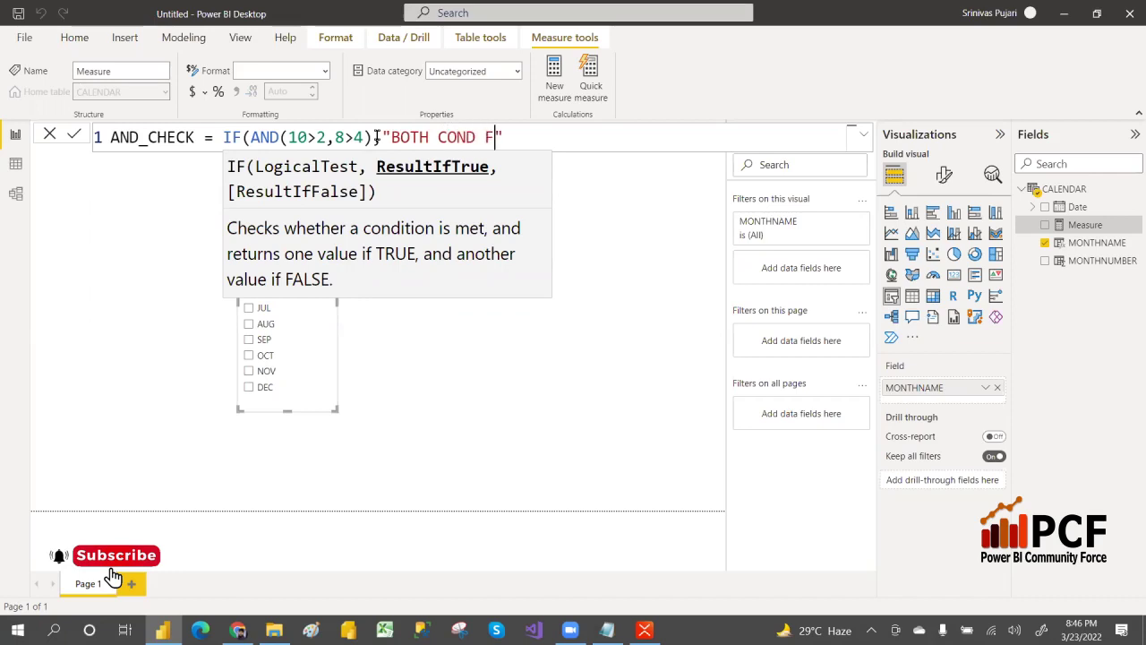
key("BackSpace")
type("PASS\",\"")
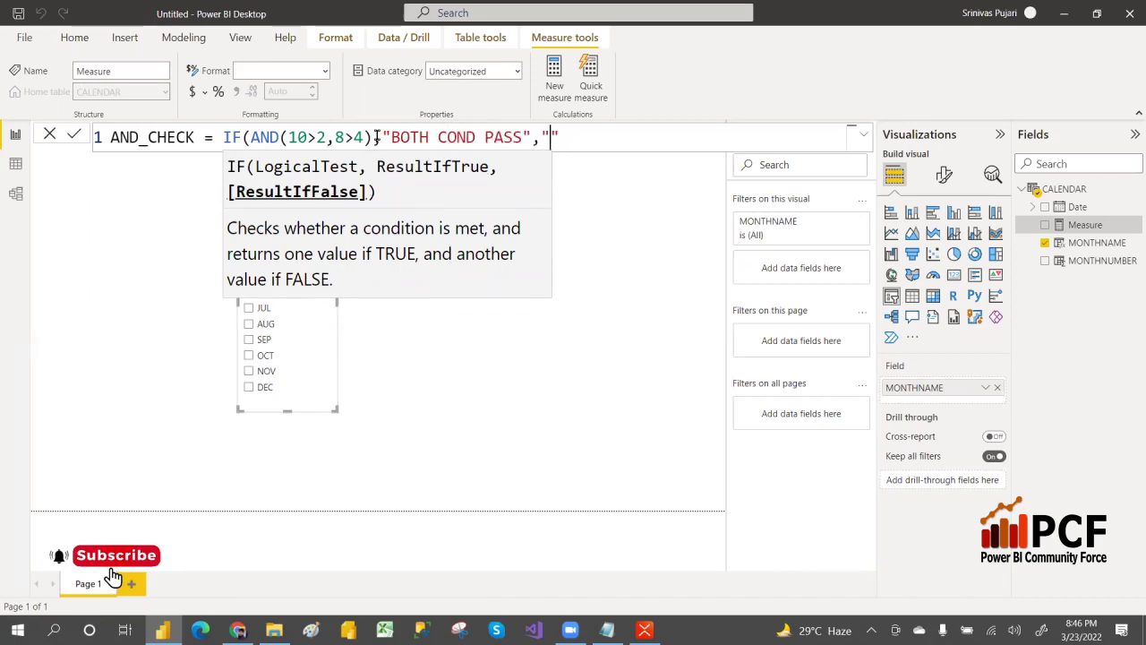
Step: Enter "ONE OR BOTH FAILED" as the false result, close the IF function and commit the AND_CHECK measure
type("ONE OR")
type(" BOTH ")
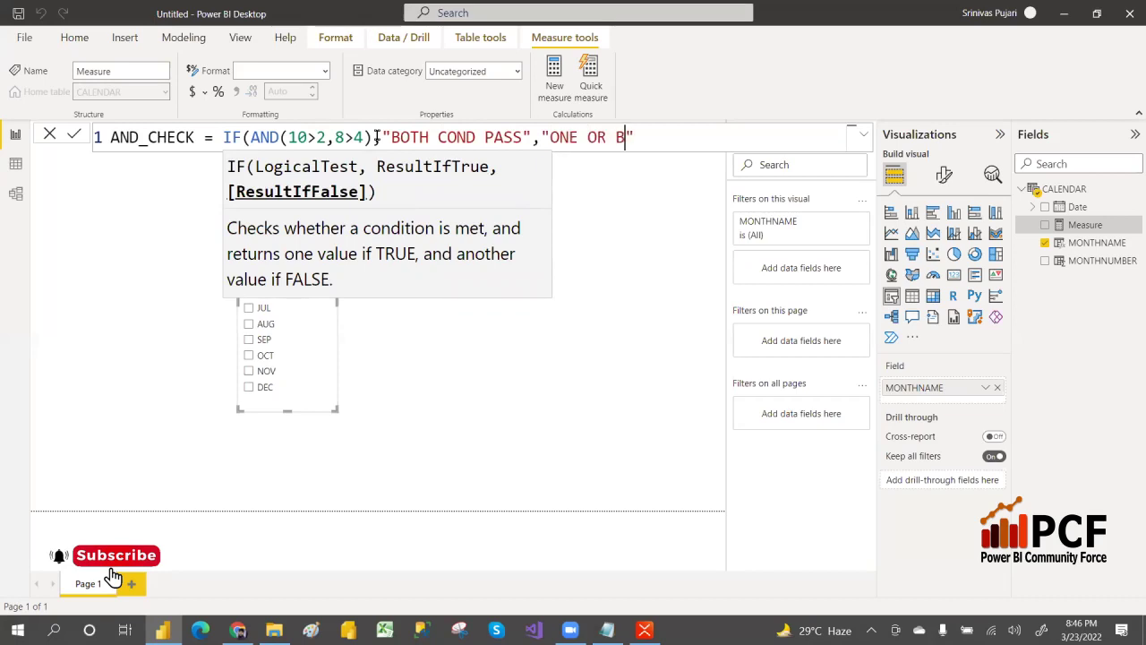
type("FAILED")
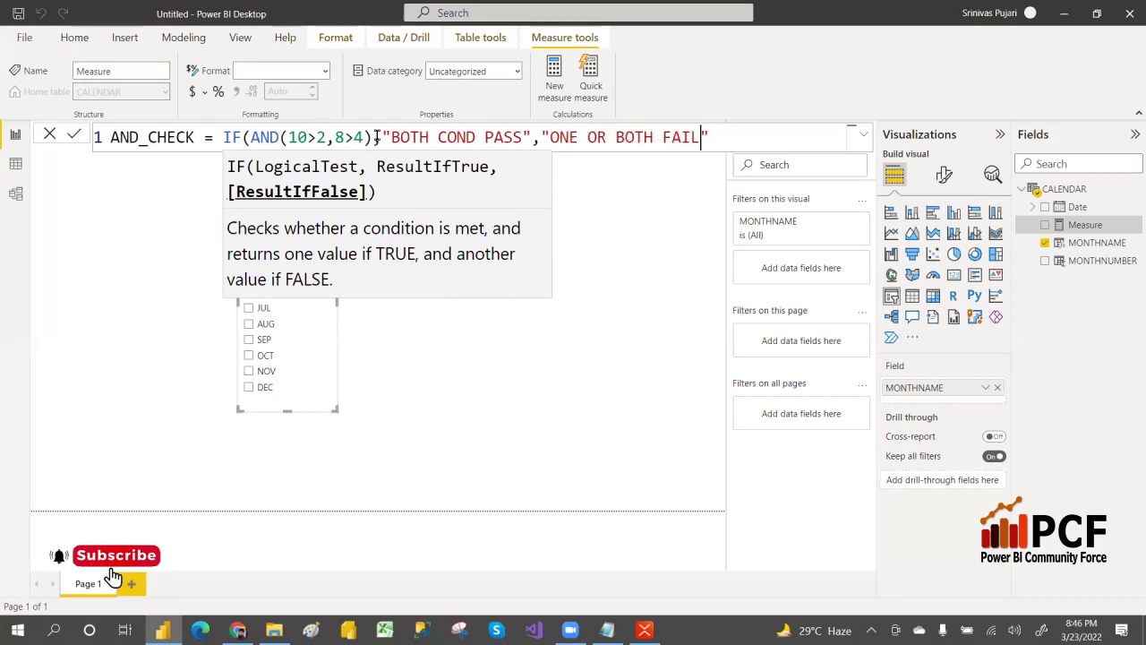
type("\")")
key("Return")
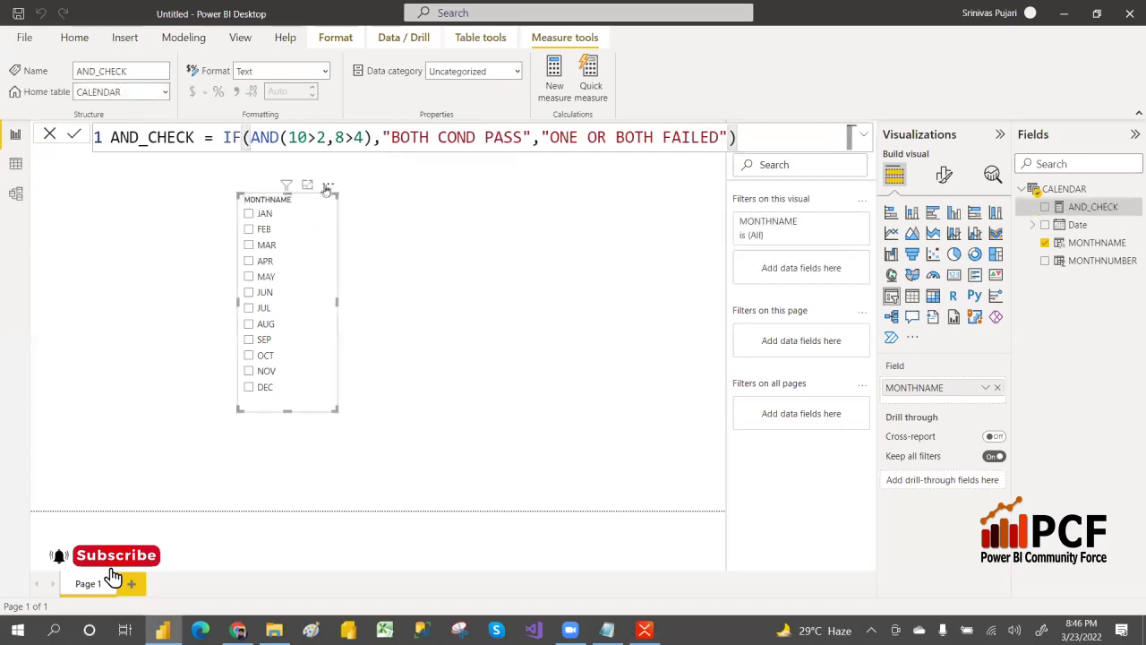
Step: Move the MONTHNAME slicer toward the report page's upper-left corner and deselect it
left_click_drag(305, 186, 155, 168)
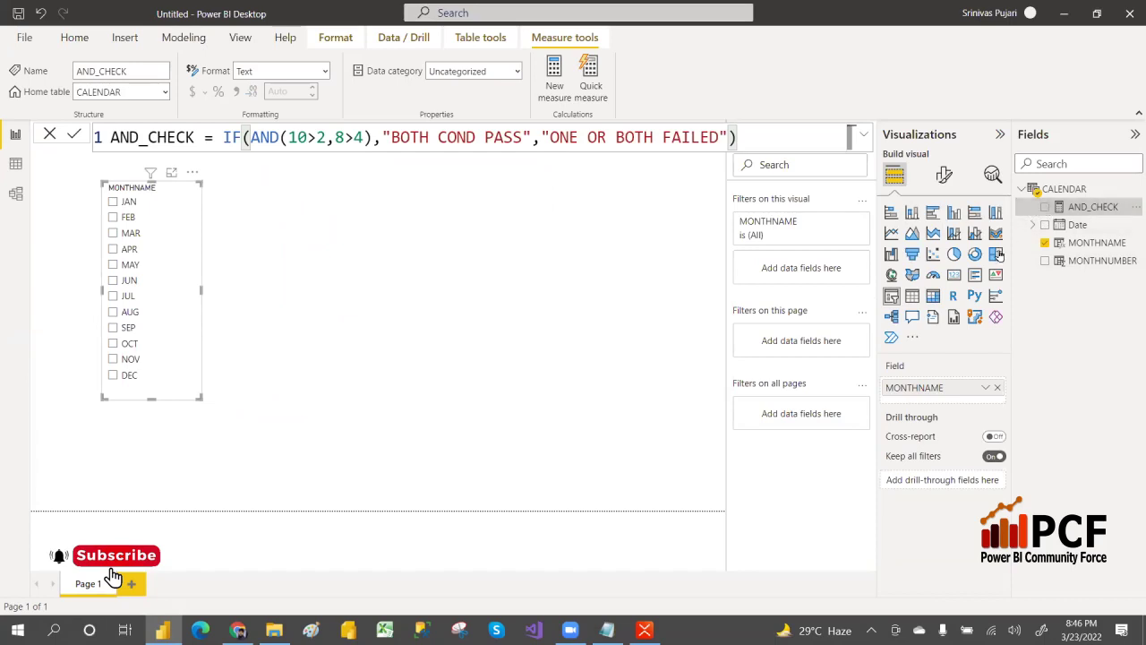
left_click_drag(1046, 207, 1045, 211)
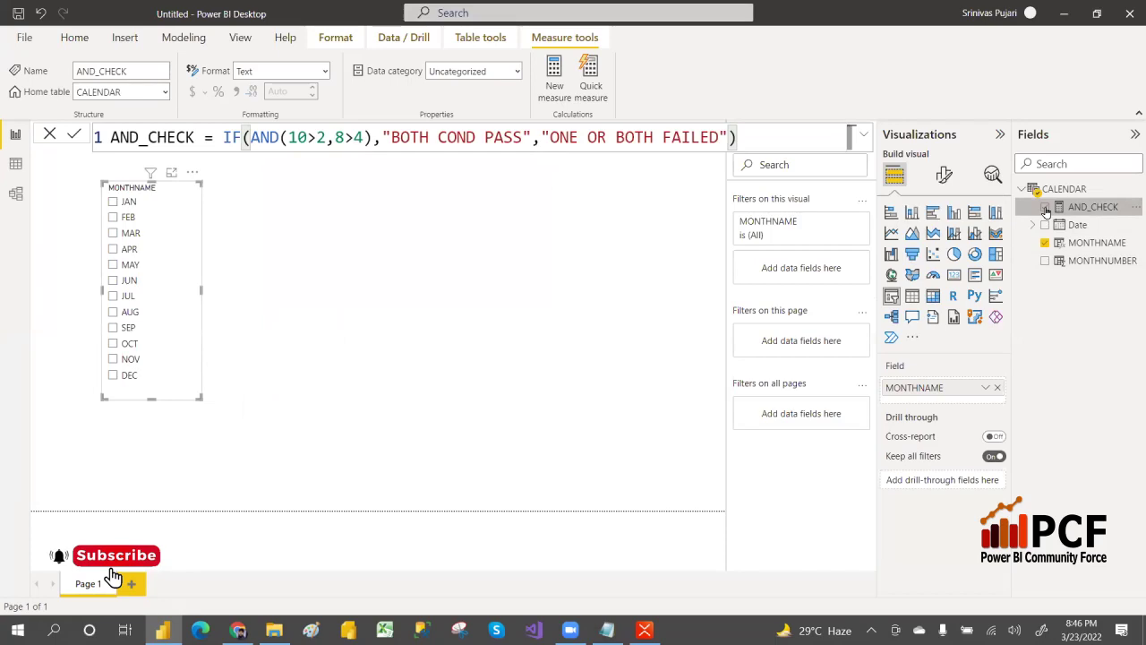
left_click(500, 384)
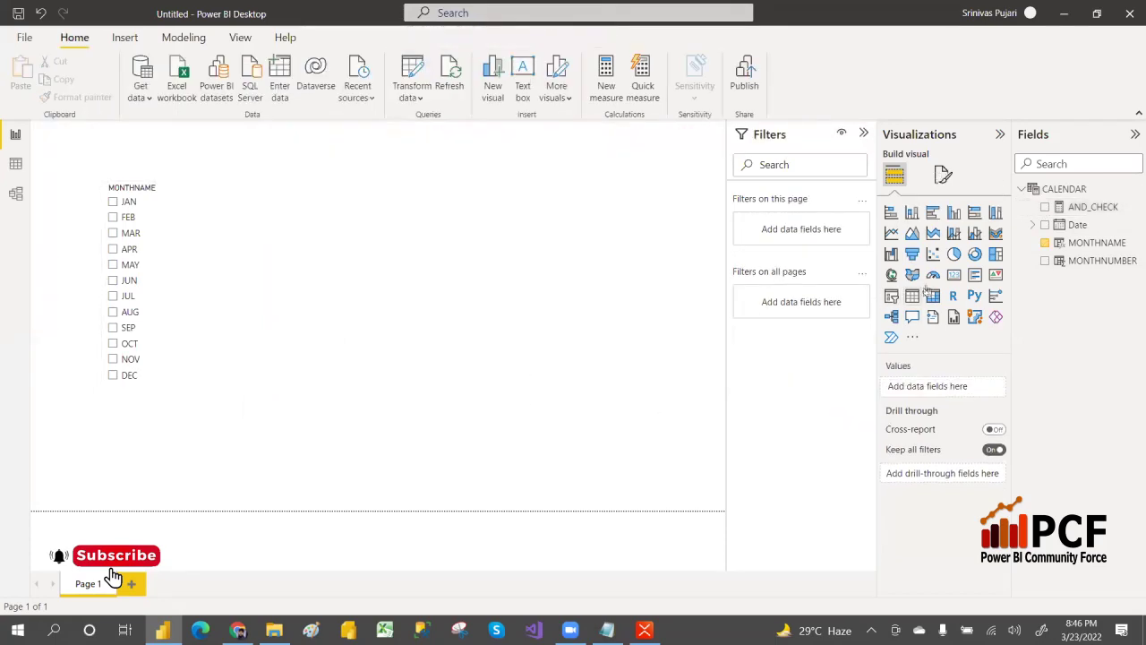
Step: Add a card visual with the AND_CHECK measure, place it beside the MONTHNAME slicer and widen it to fit the full text
left_click(953, 275)
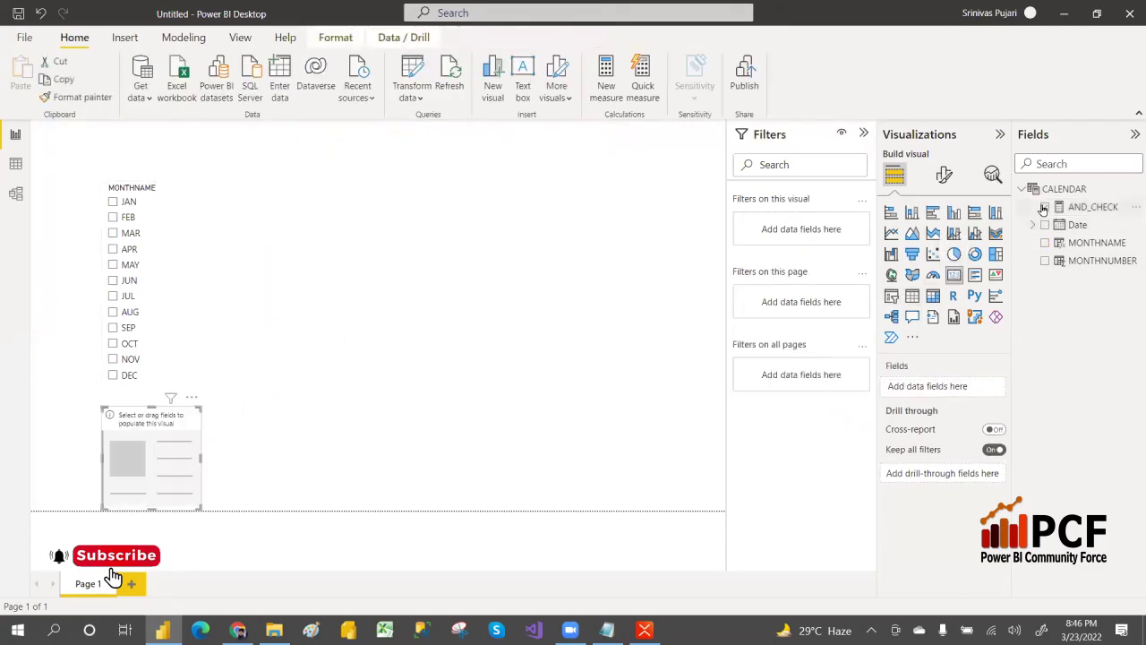
left_click(1044, 207)
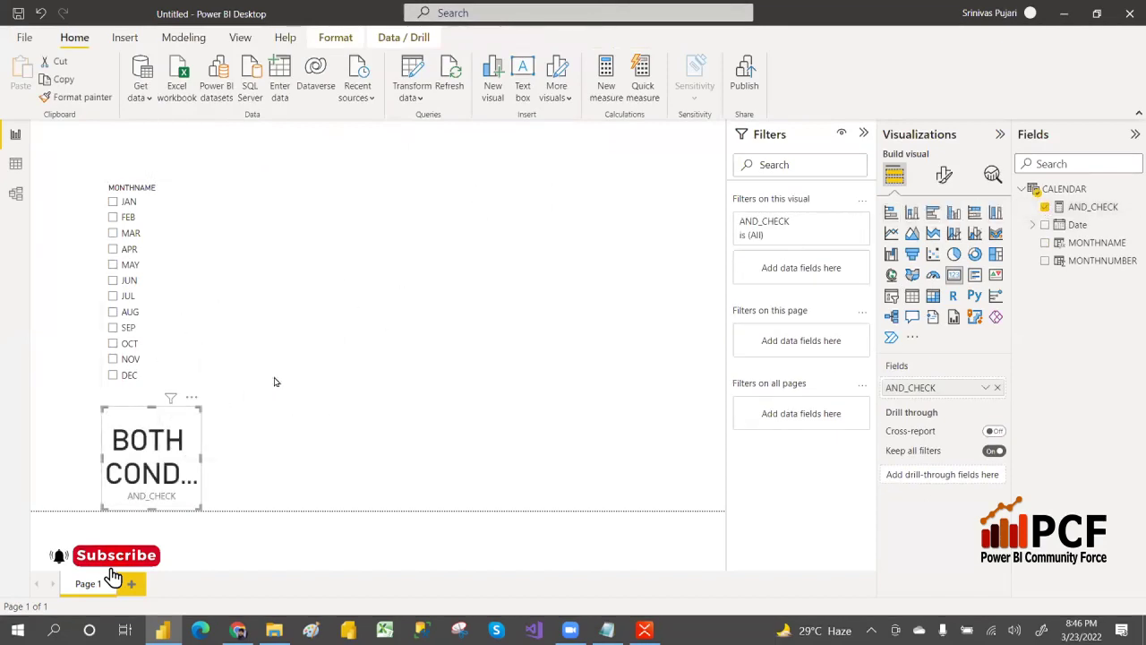
left_click_drag(188, 403, 403, 172)
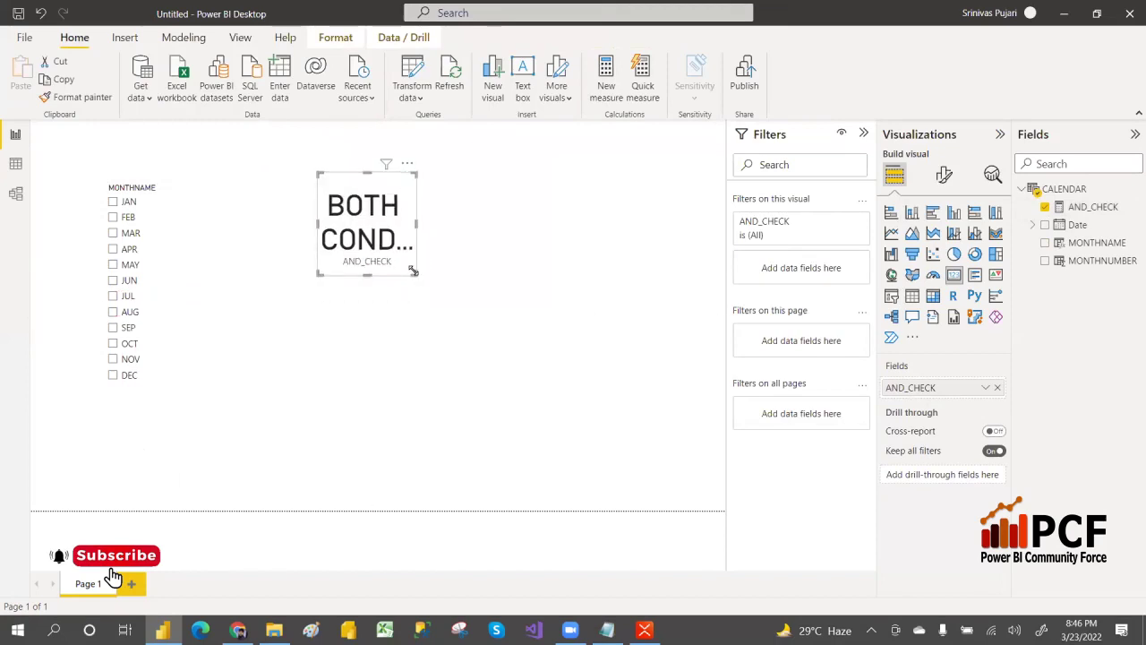
left_click_drag(417, 273, 665, 248)
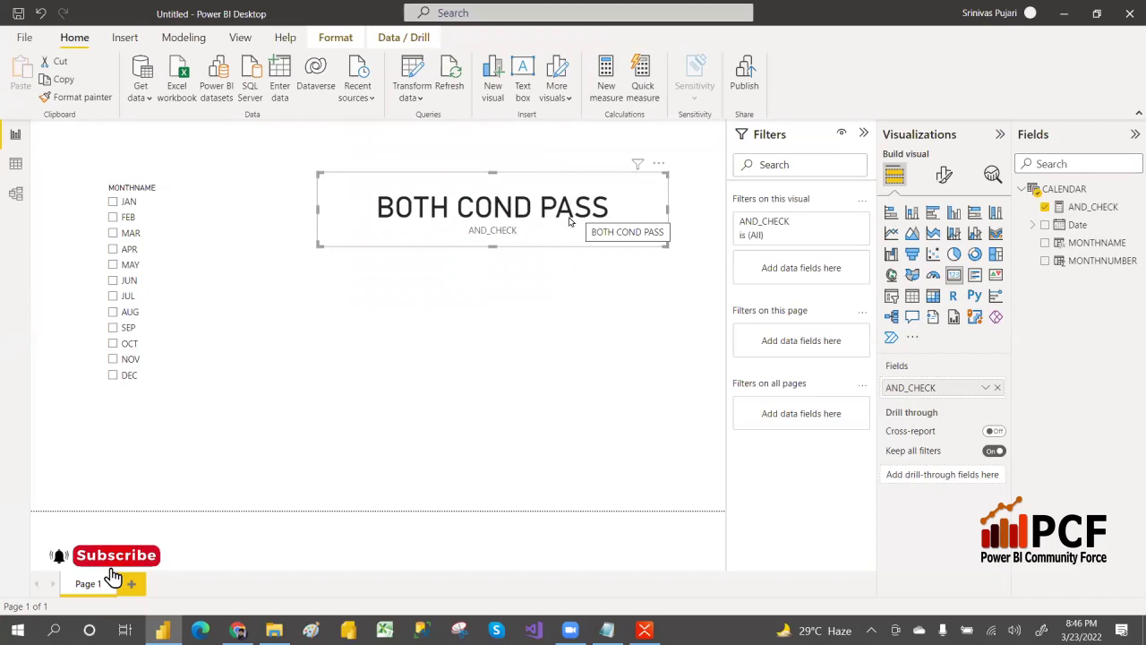
Step: Change the first condition of the AND_CHECK measure to 10<2 and commit the formula
left_click(1074, 206)
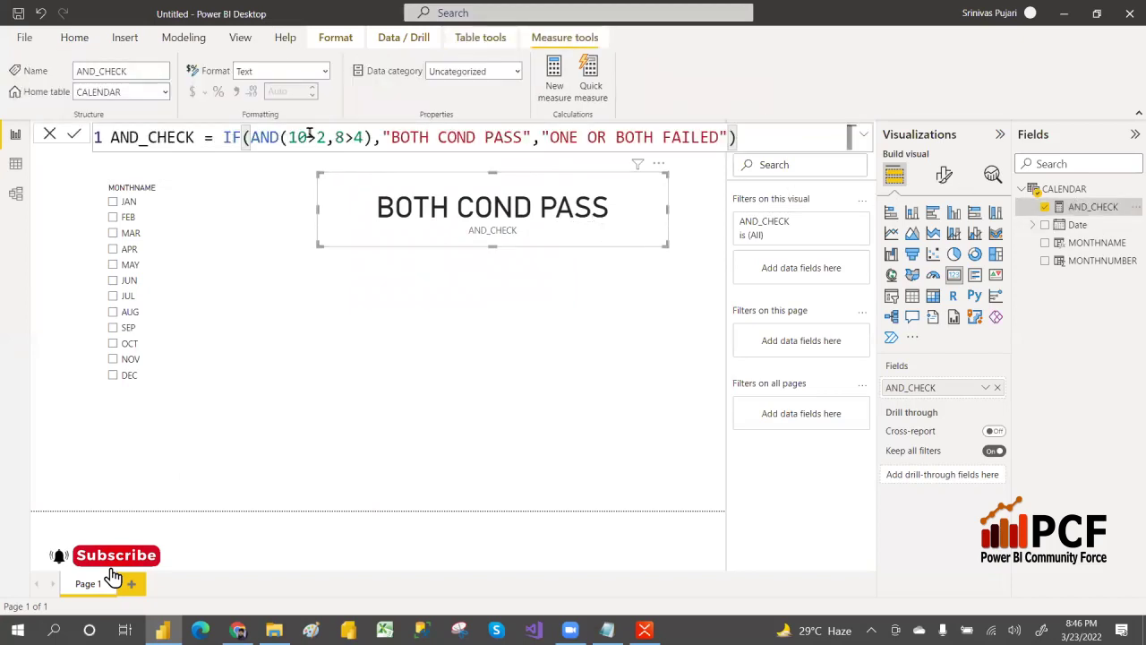
left_click(316, 136)
key("BackSpace")
type("<")
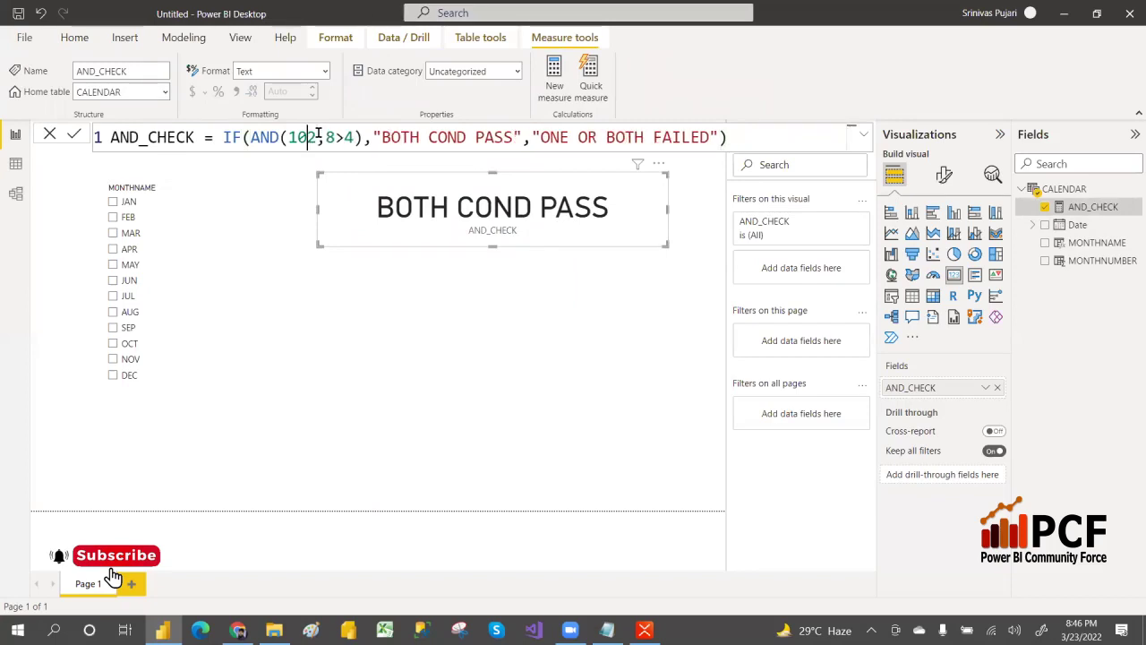
key("Left")
key("Left")
key("Left")
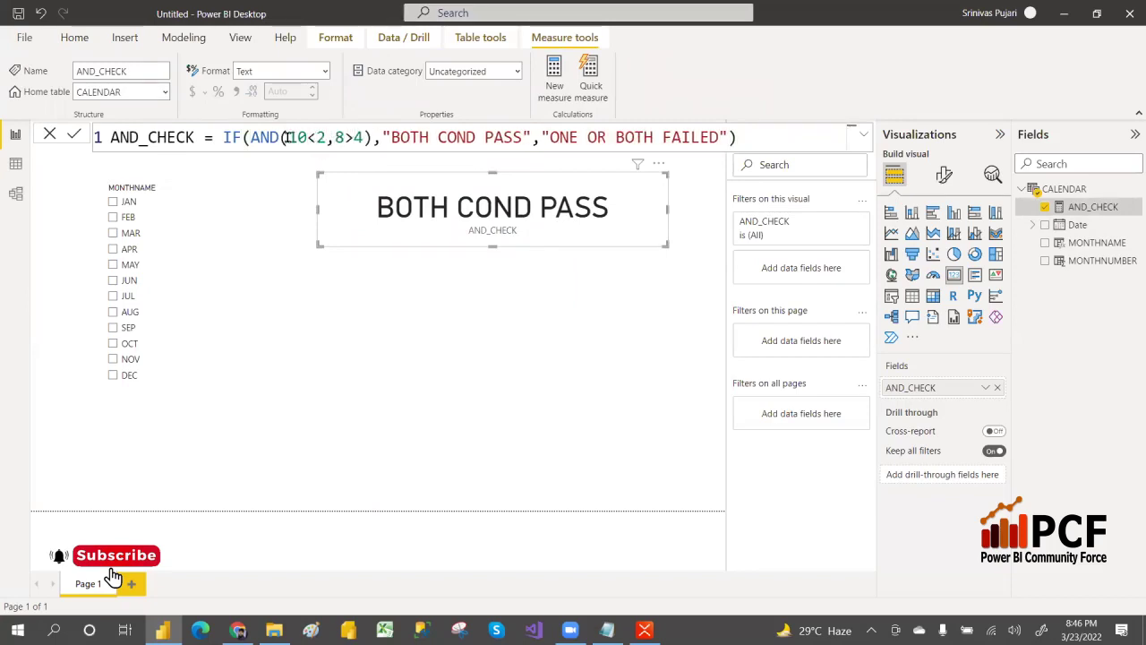
key("shift+Right")
key("shift+Right")
key("shift+Right")
key("shift+Right")
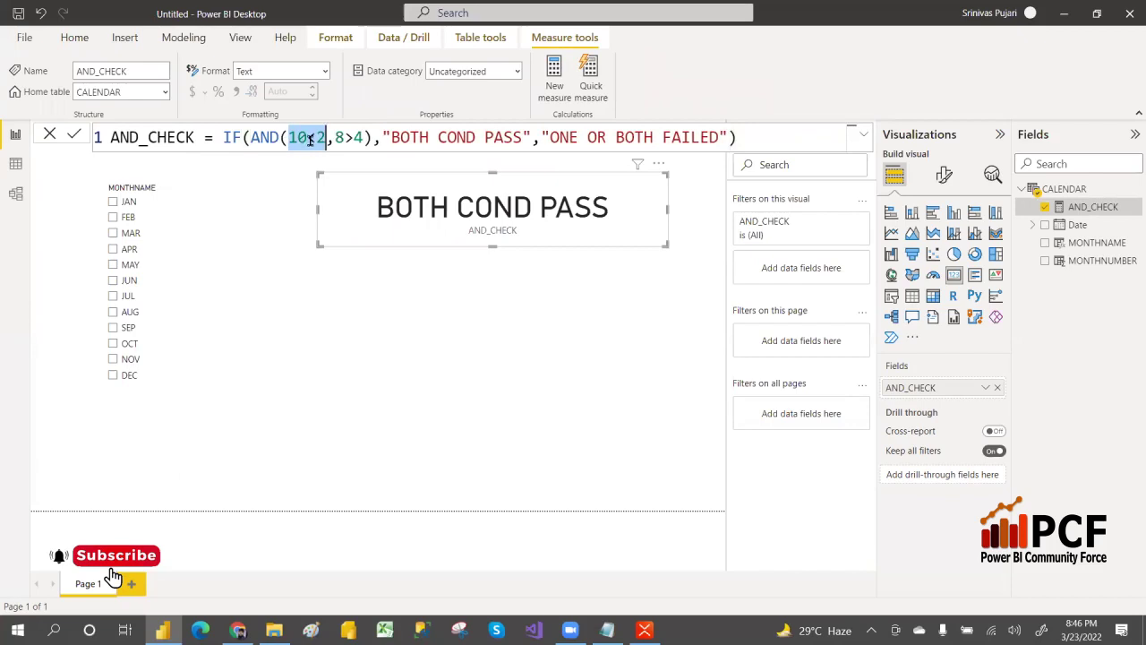
left_click(375, 137)
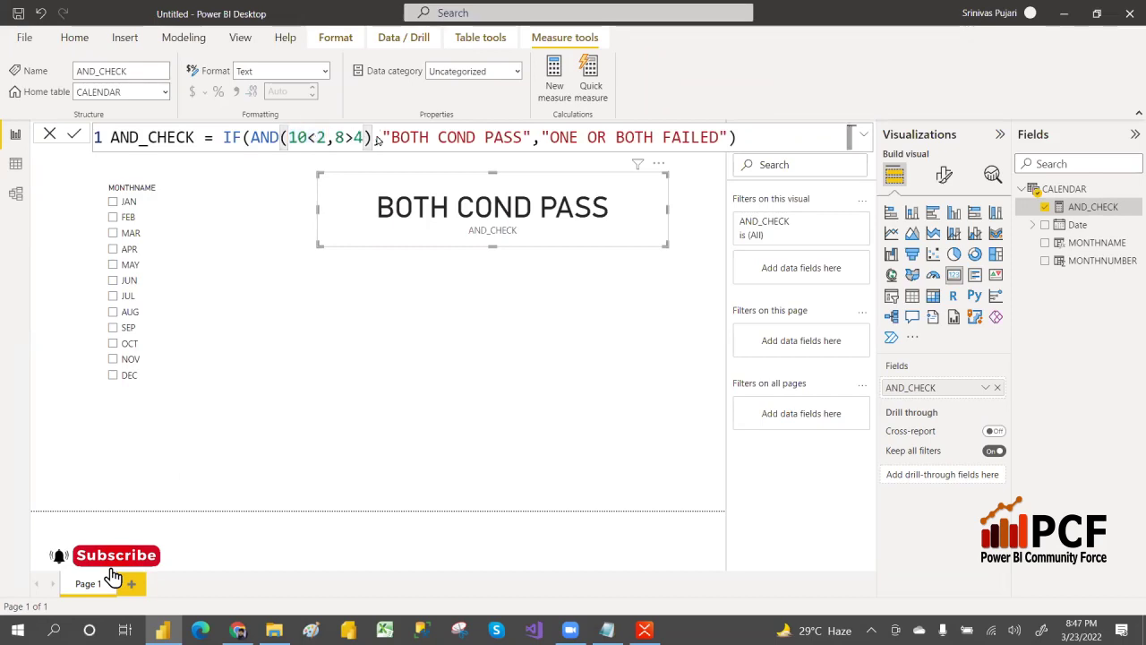
key("Return")
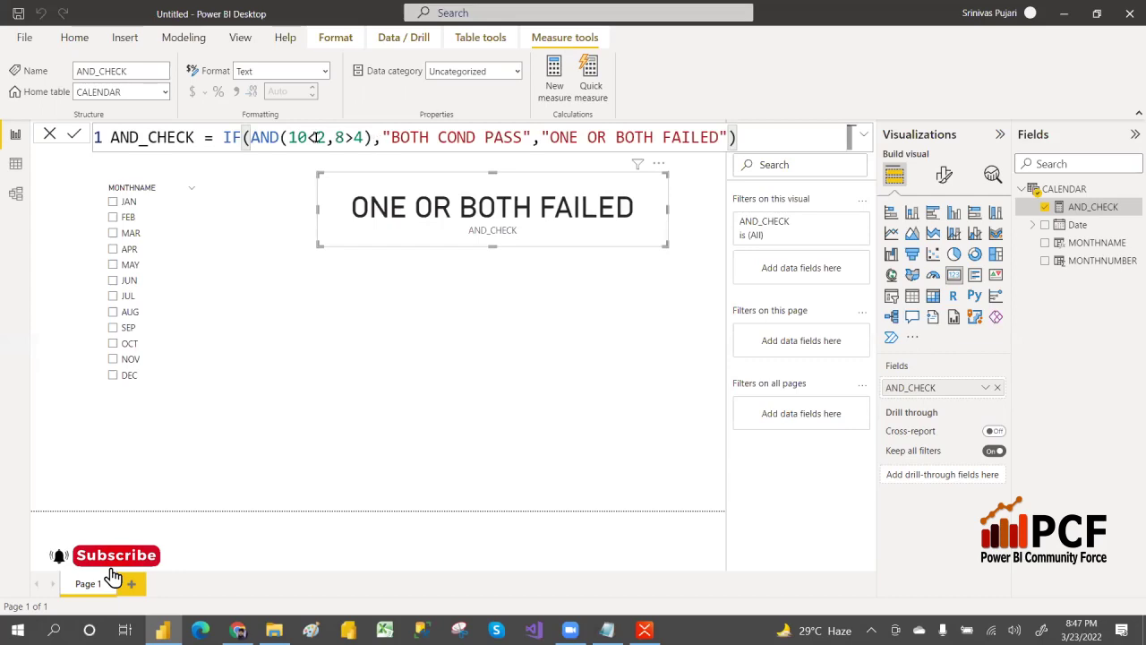
Step: Remove the AND function name and its opening parenthesis from the IF function's logical test
left_click_drag(251, 136, 371, 137)
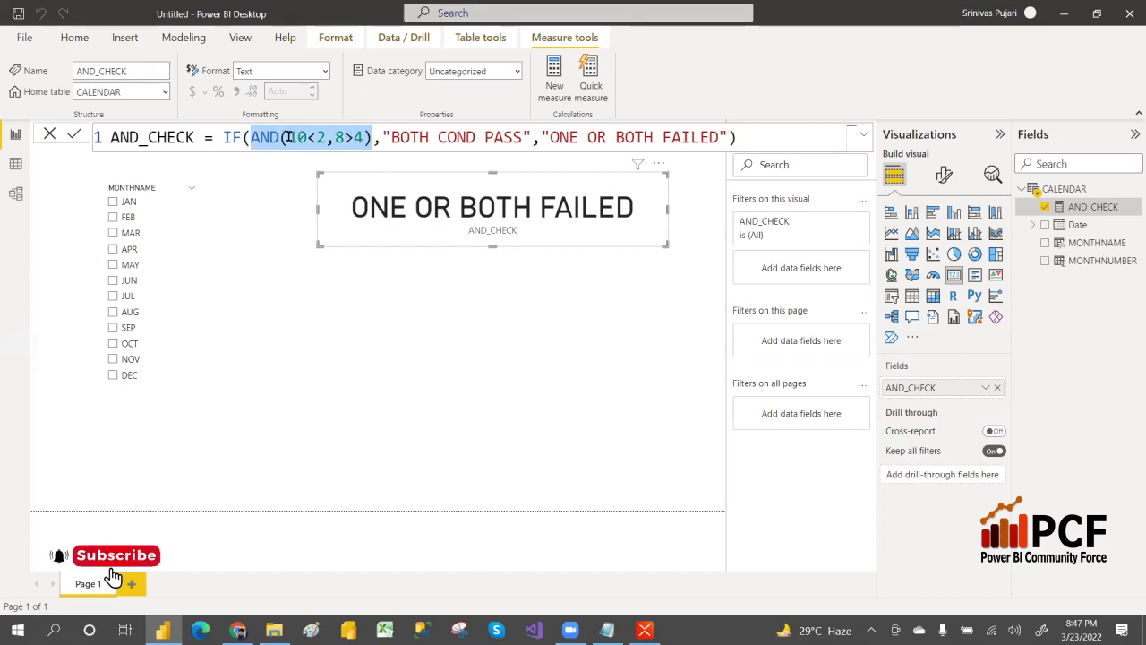
key("BackSpace")
key("BackSpace")
key("ctrl+z")
key("ctrl+z")
left_click(288, 137)
key("BackSpace")
key("BackSpace")
key("BackSpace")
key("BackSpace")
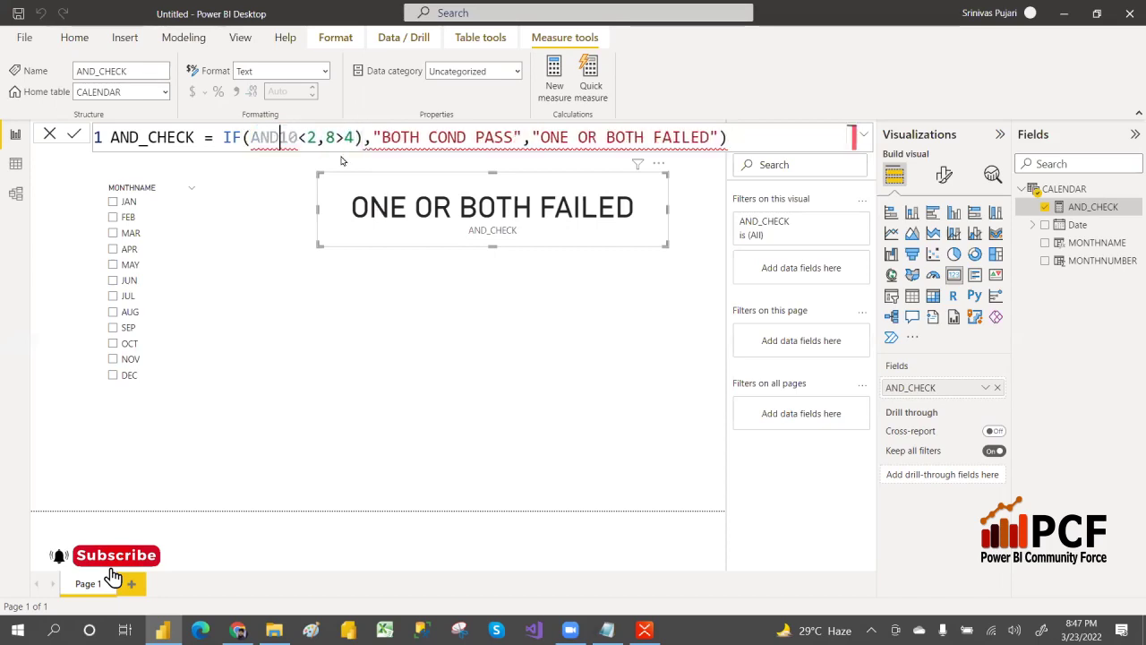
Step: Replace the comma between 10<2 and 8>4 with the && operator and remove the leftover closing parenthesis after 8>4
key("Right")
key("Right")
key("Right")
key("Right")
key("Right")
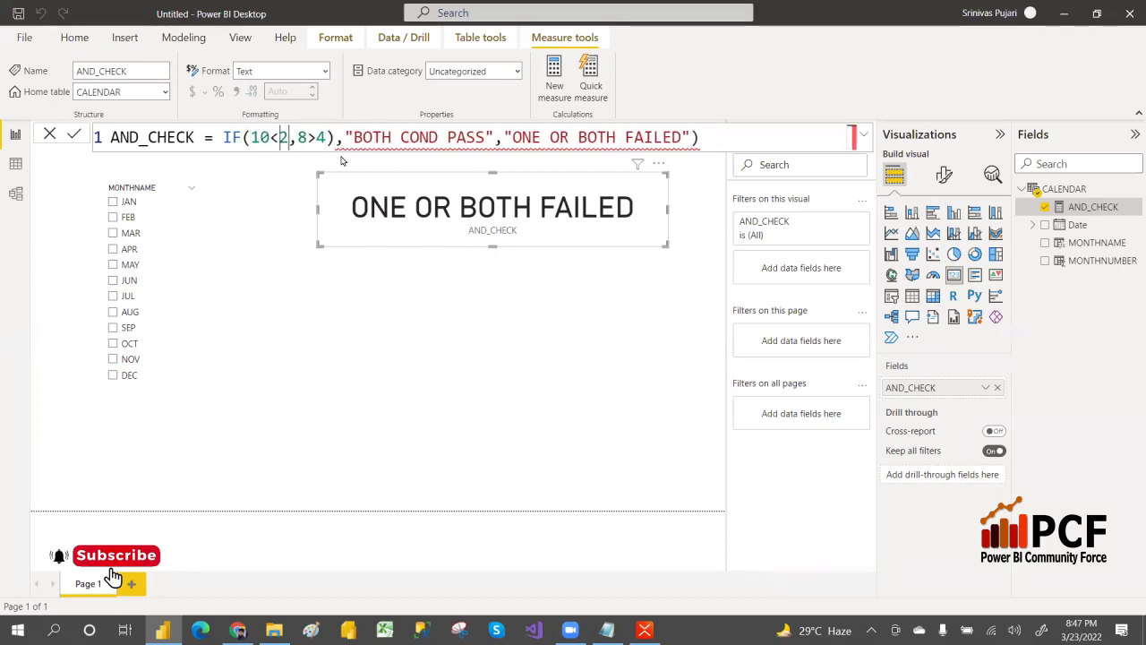
key("BackSpace")
key("Right")
key("Right")
key("Right")
key("Right")
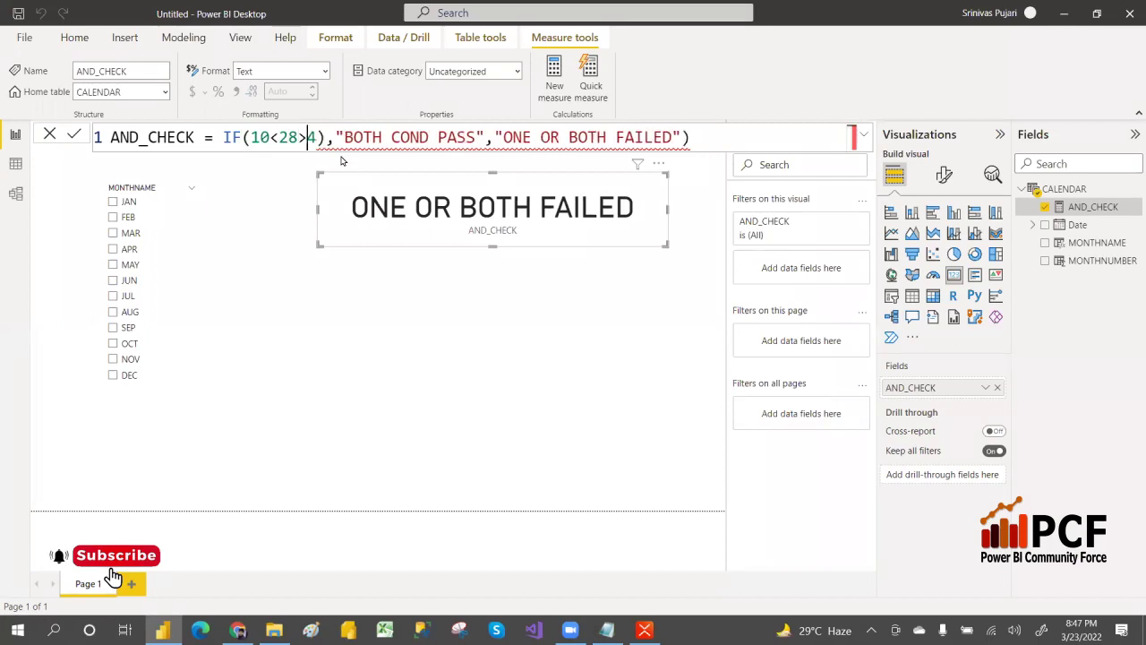
key("BackSpace")
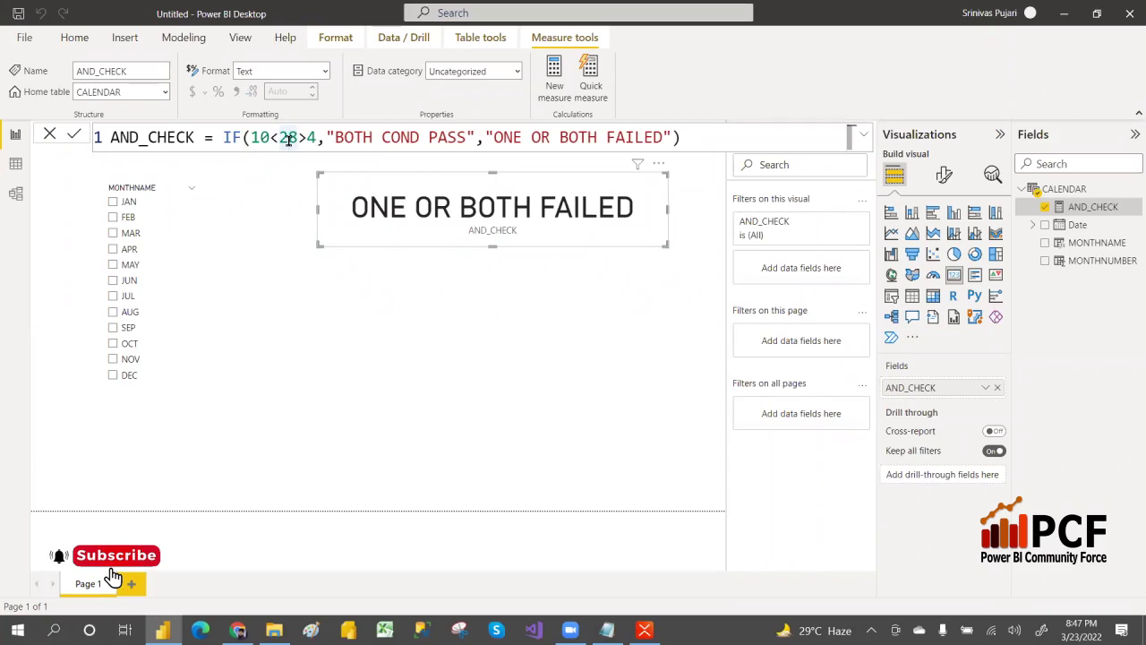
type("&&")
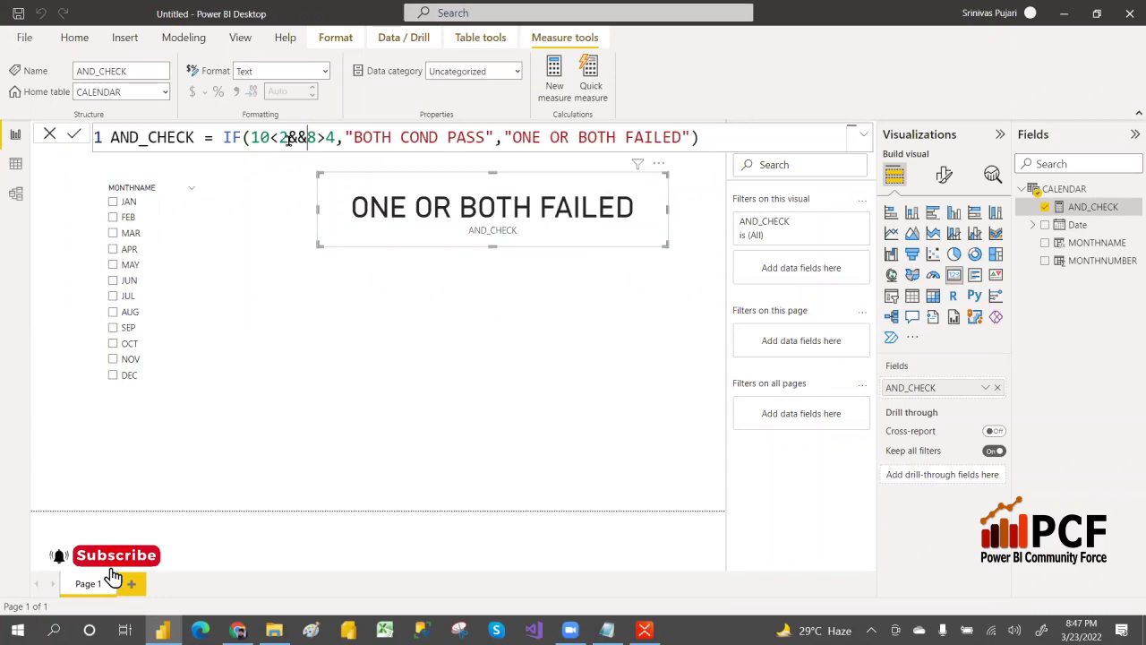
Step: Extend the IF function's logical test with two more conditions, &&6>3 and &&20>10
left_click(334, 137)
type("&&")
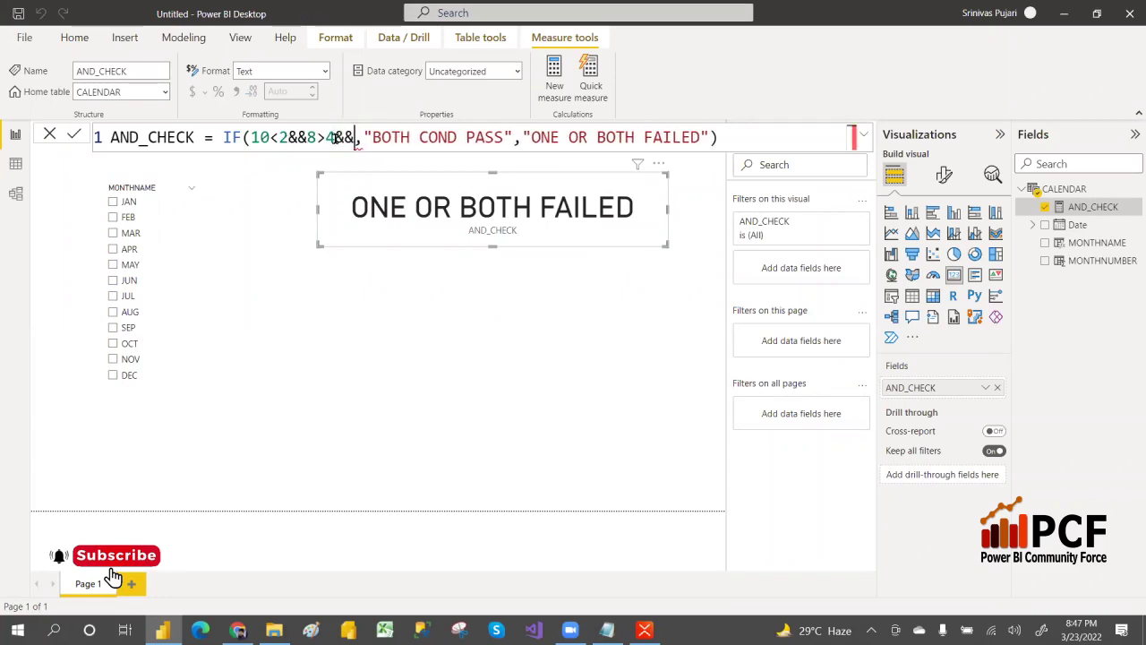
type("6>")
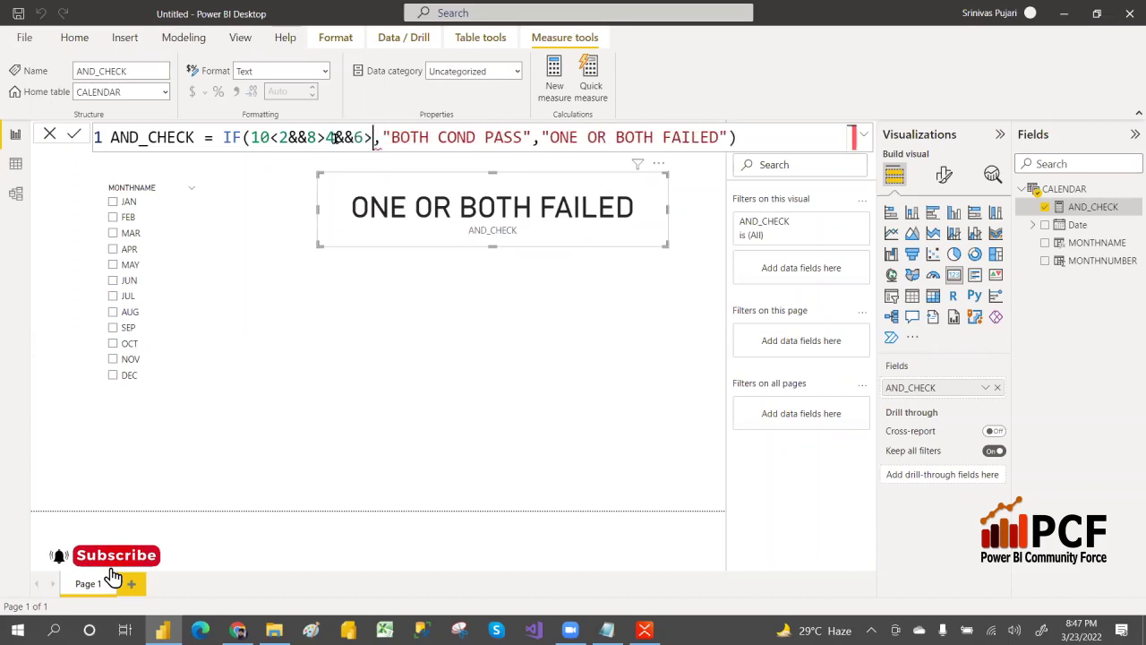
type("3")
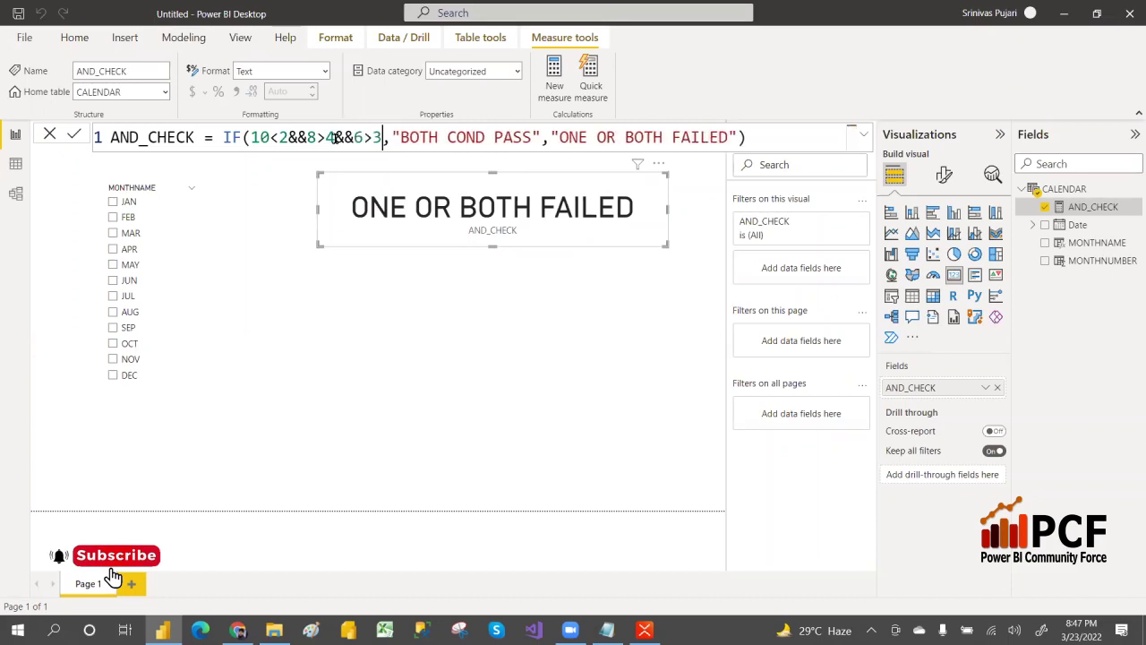
type("&&20")
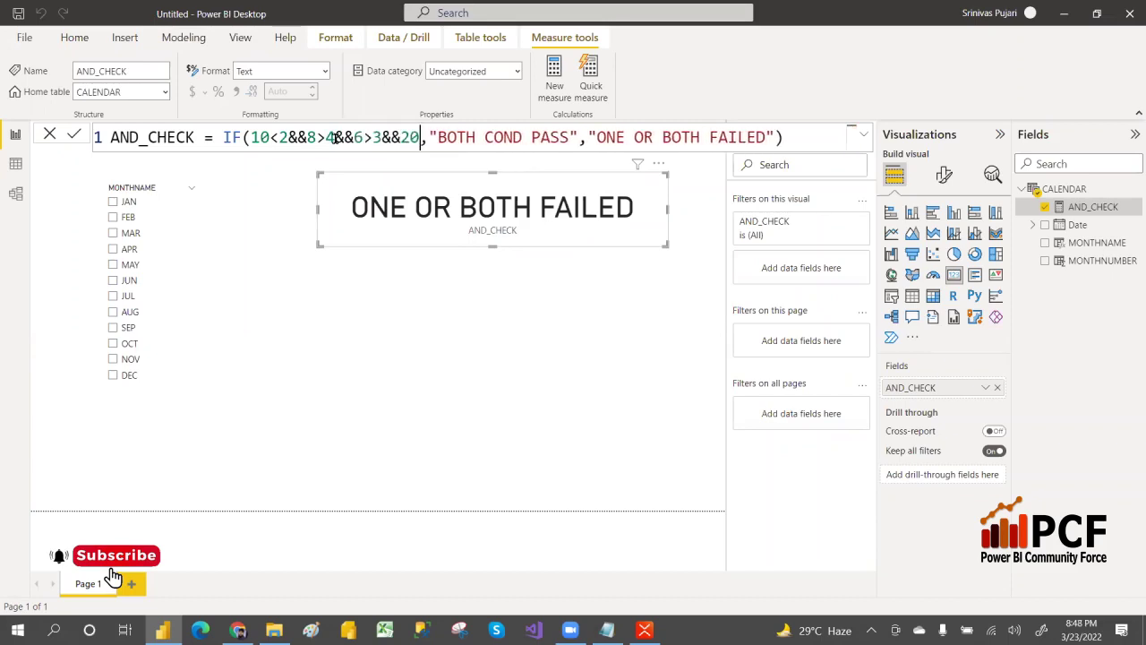
type(">10")
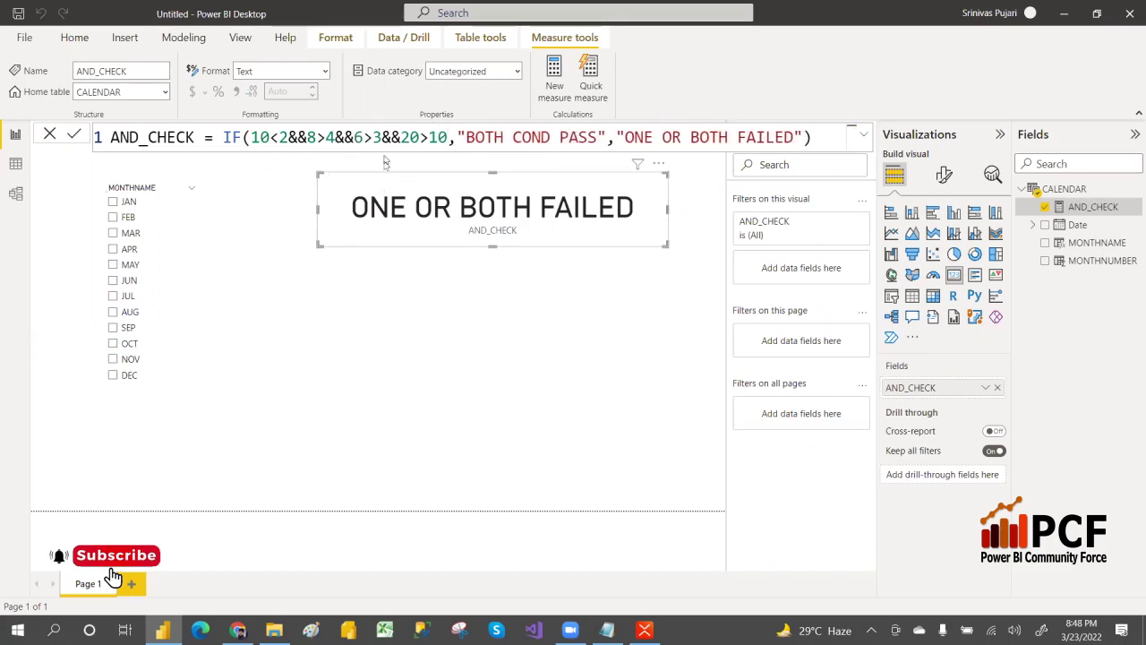
Step: Change the first condition of the logical test to 10>2
left_click(278, 136)
key("BackSpace")
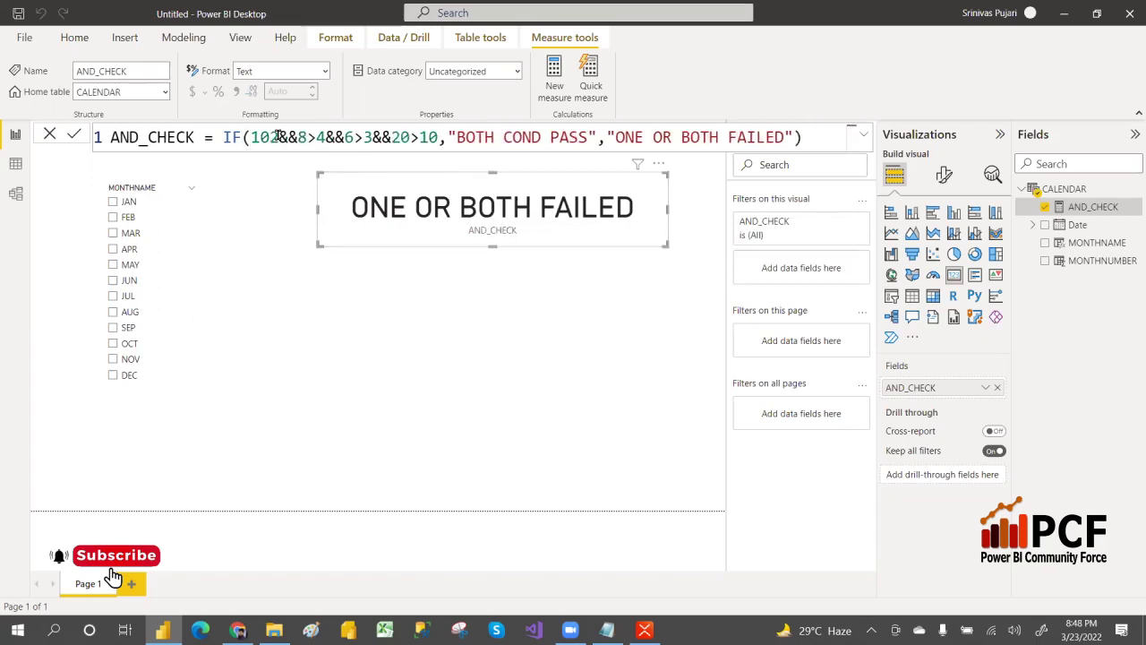
type(">")
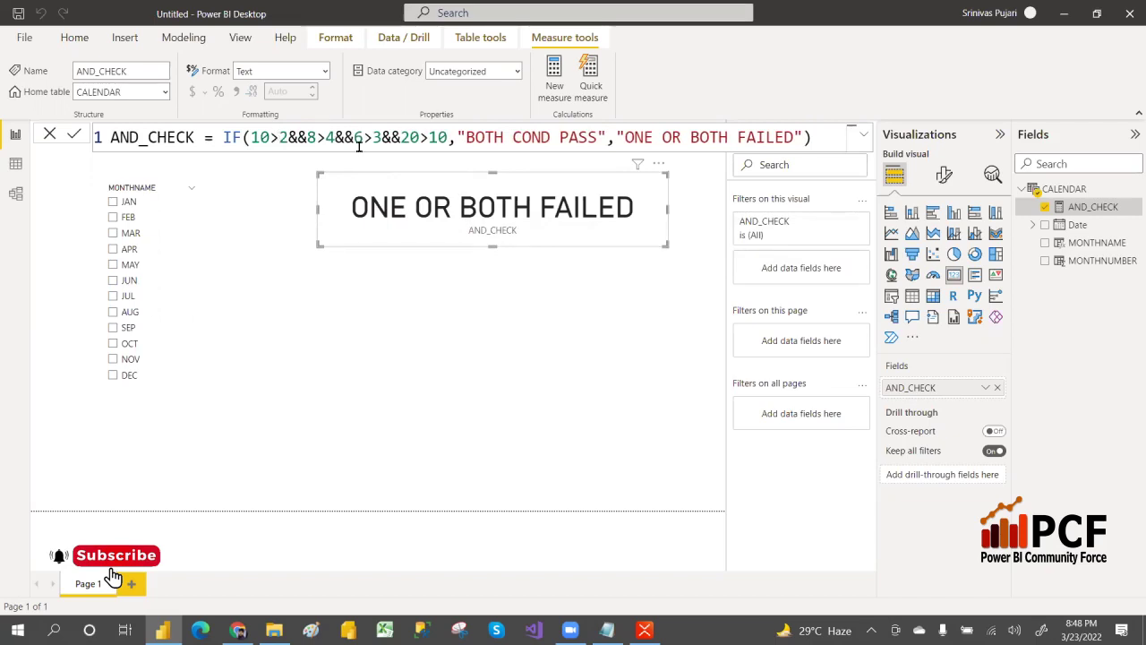
Step: Apply the AND_CHECK formula, then replace BOTH with ALL in its true result so it reads "ALL COND PASS", and apply again
key("Return")
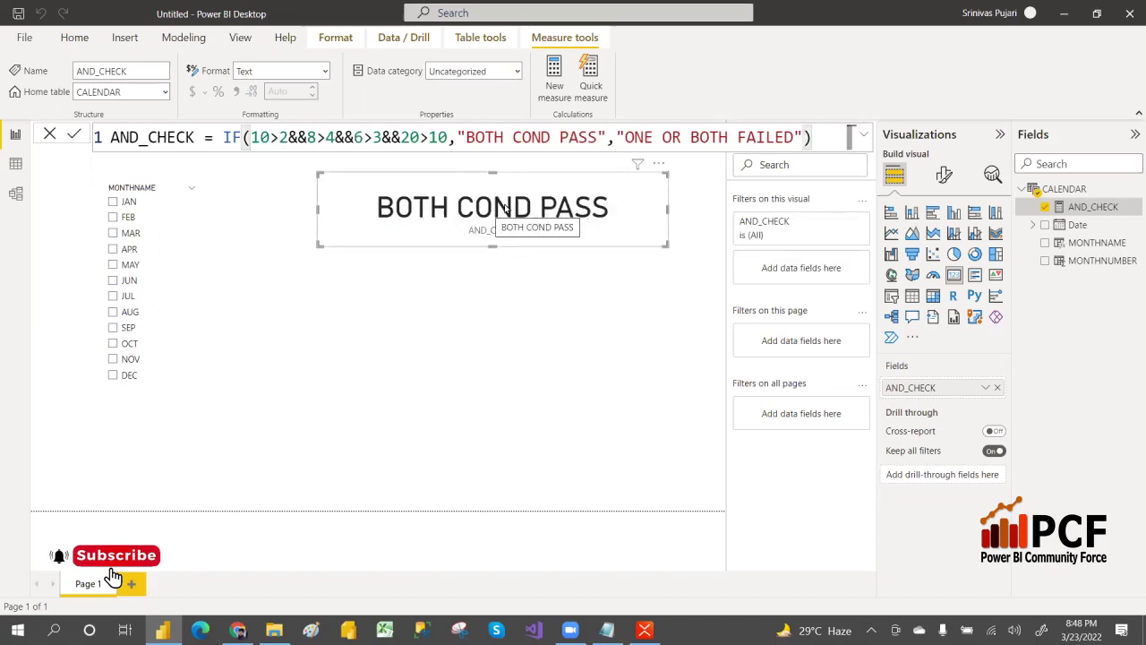
double_click(484, 137)
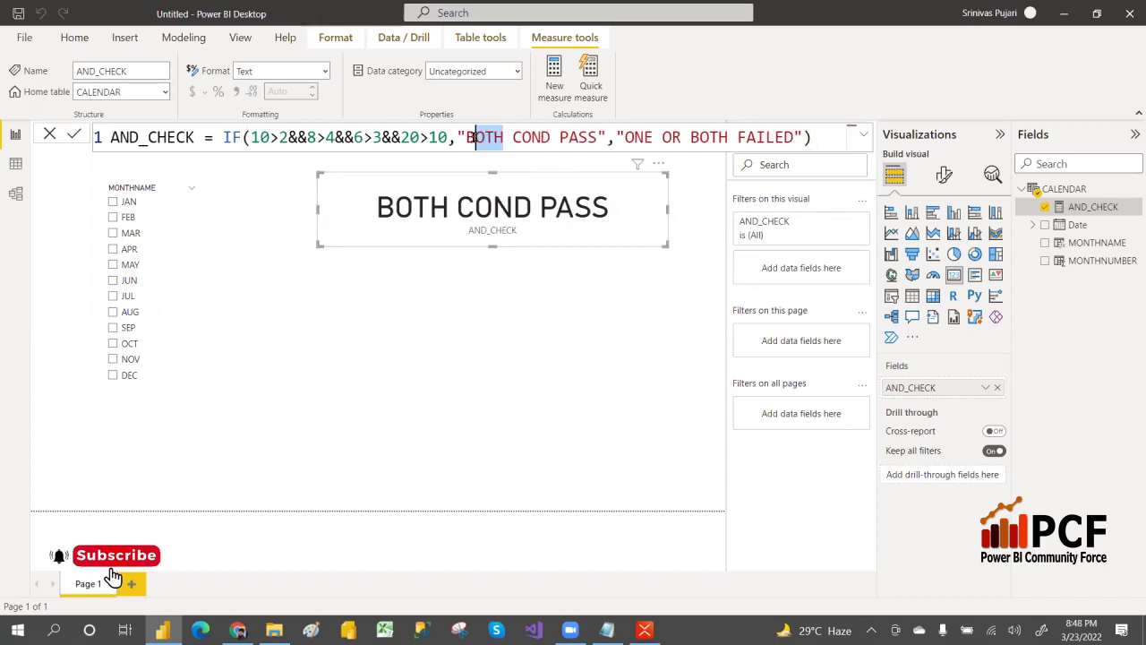
type("10,\"ALL")
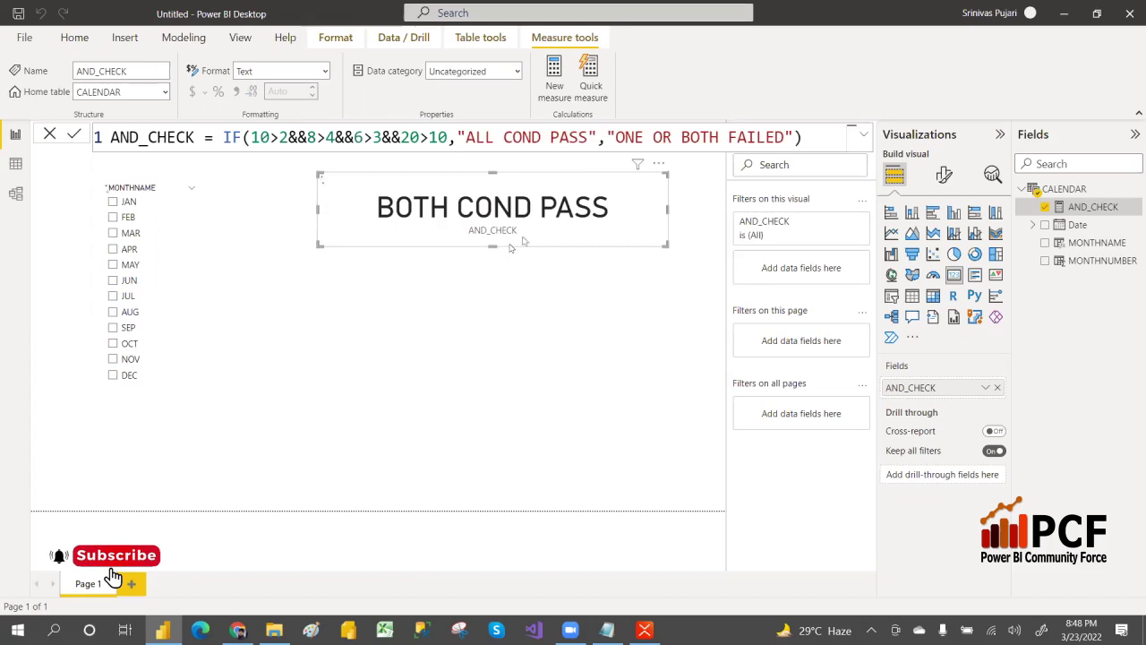
key("Return")
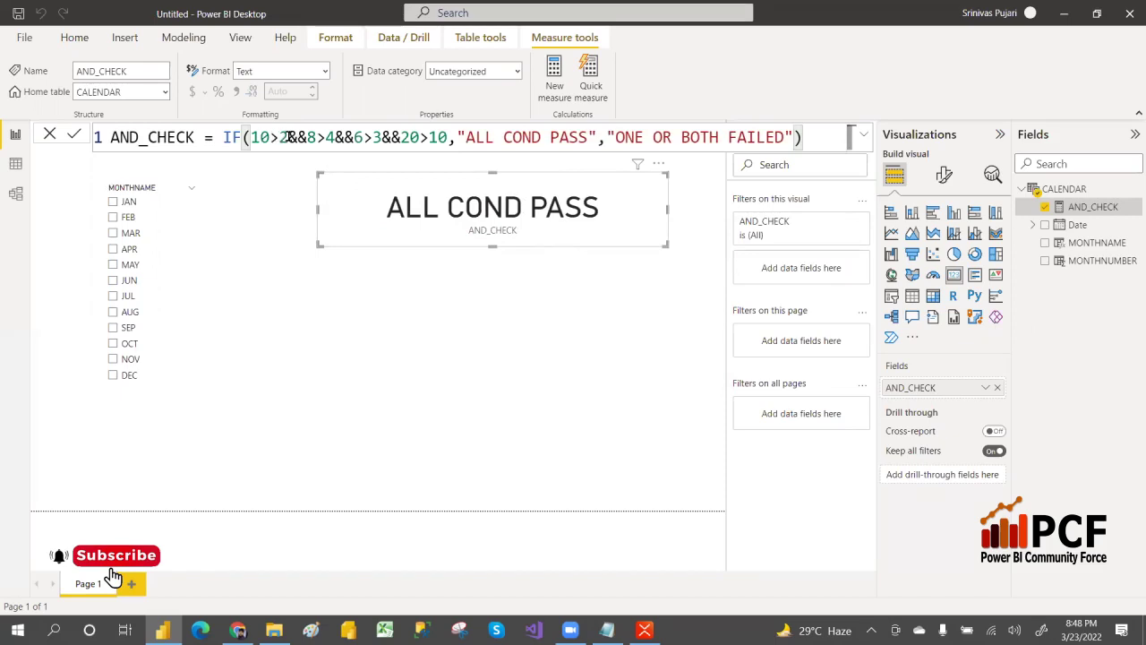
Step: Delete the measure's whole IF expression and rename the measure in its formula to OR_CHECK
left_click_drag(288, 137, 355, 137)
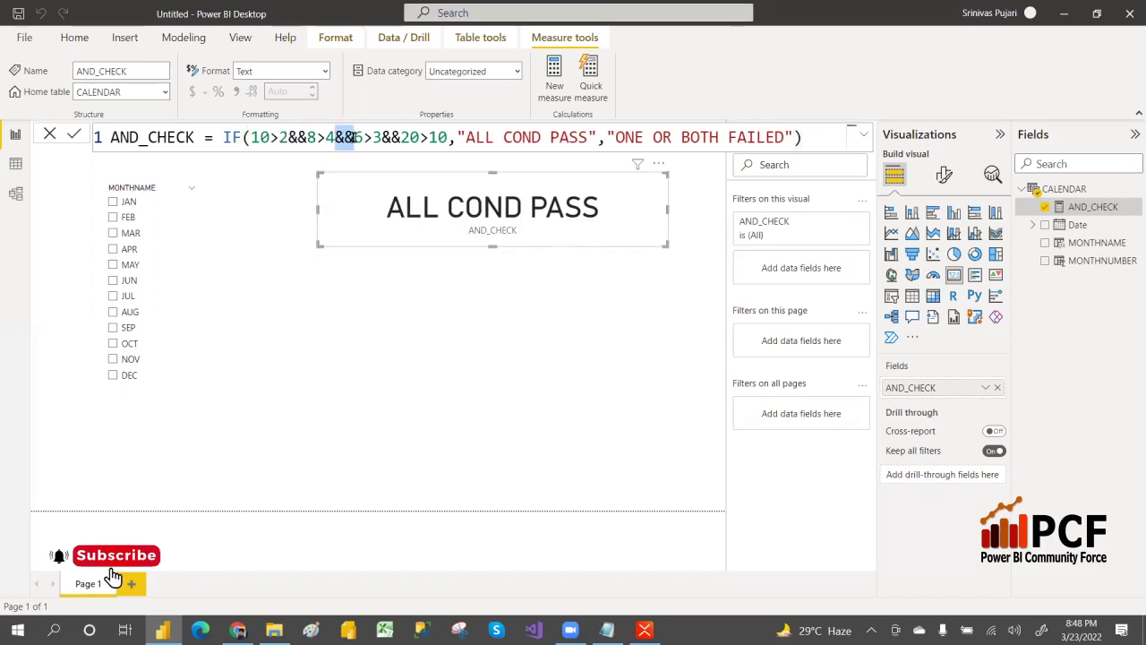
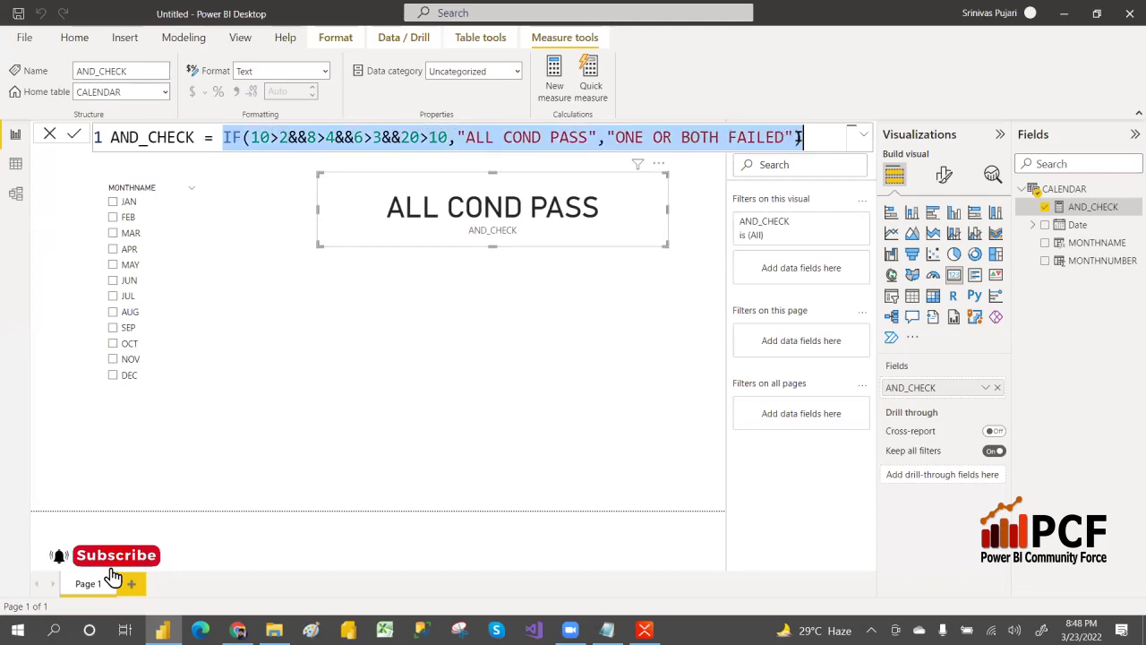
key("BackSpace")
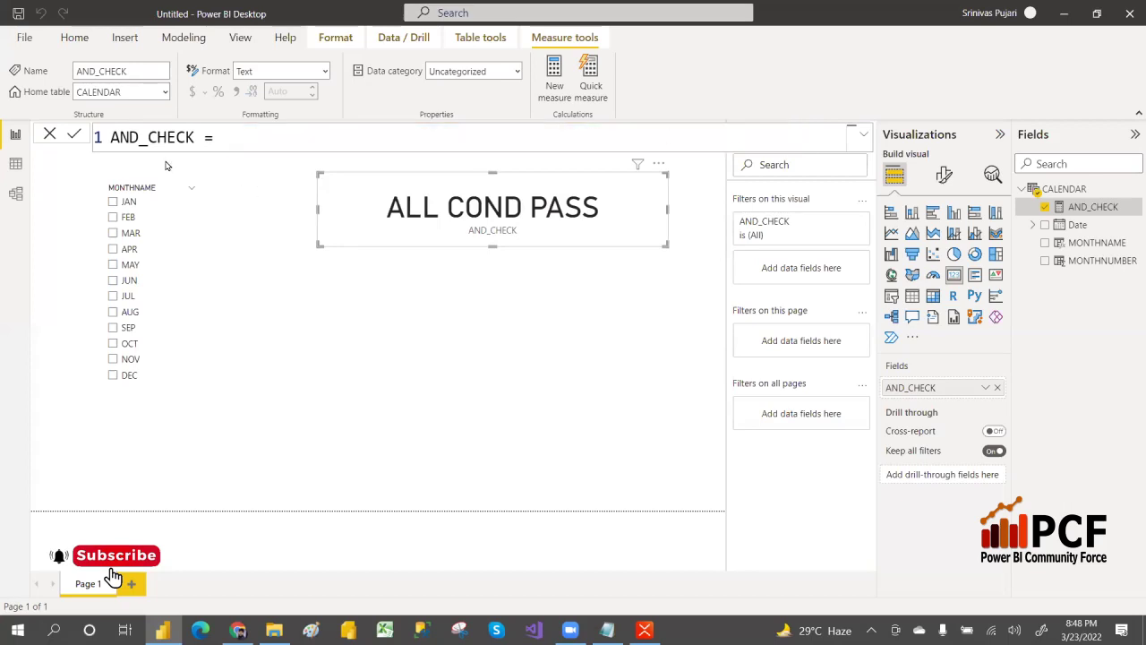
left_click_drag(148, 137, 108, 141)
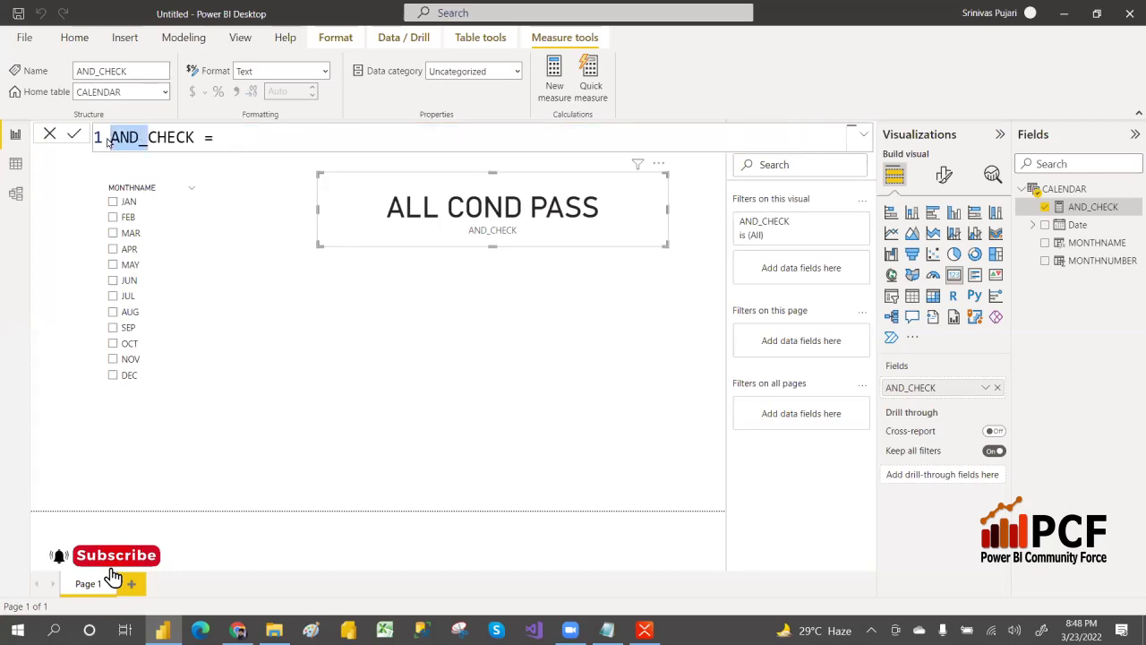
type("OR_")
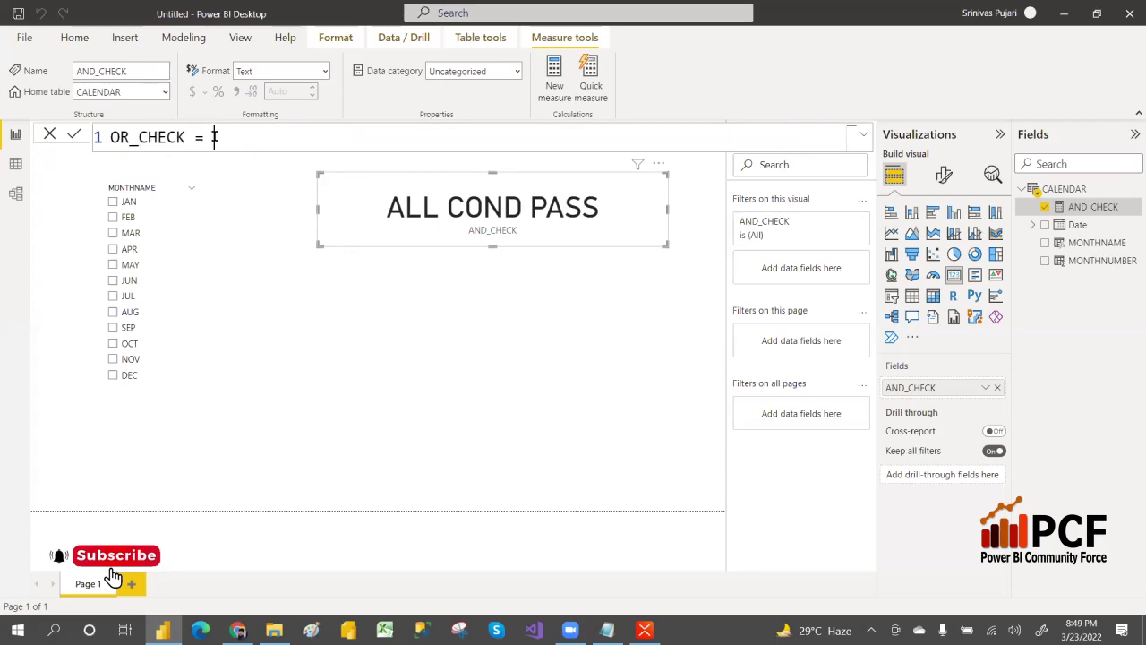
Step: Enter OR(10>2,3>1) as the expression of the OR_CHECK measure
type("OR(")
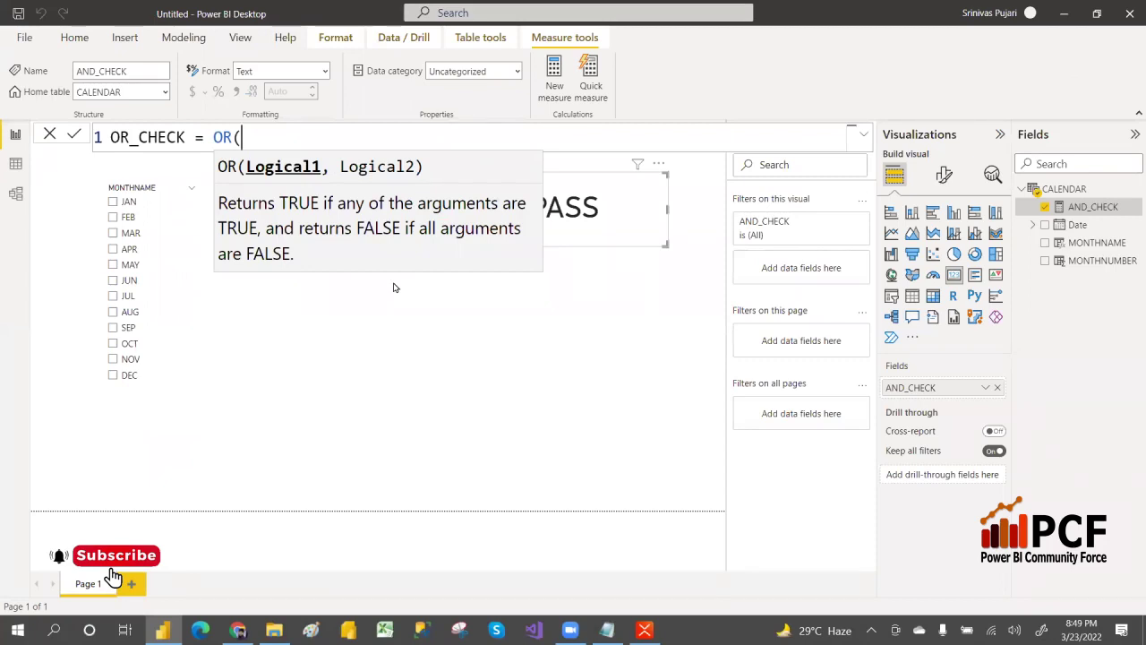
type("10>2,")
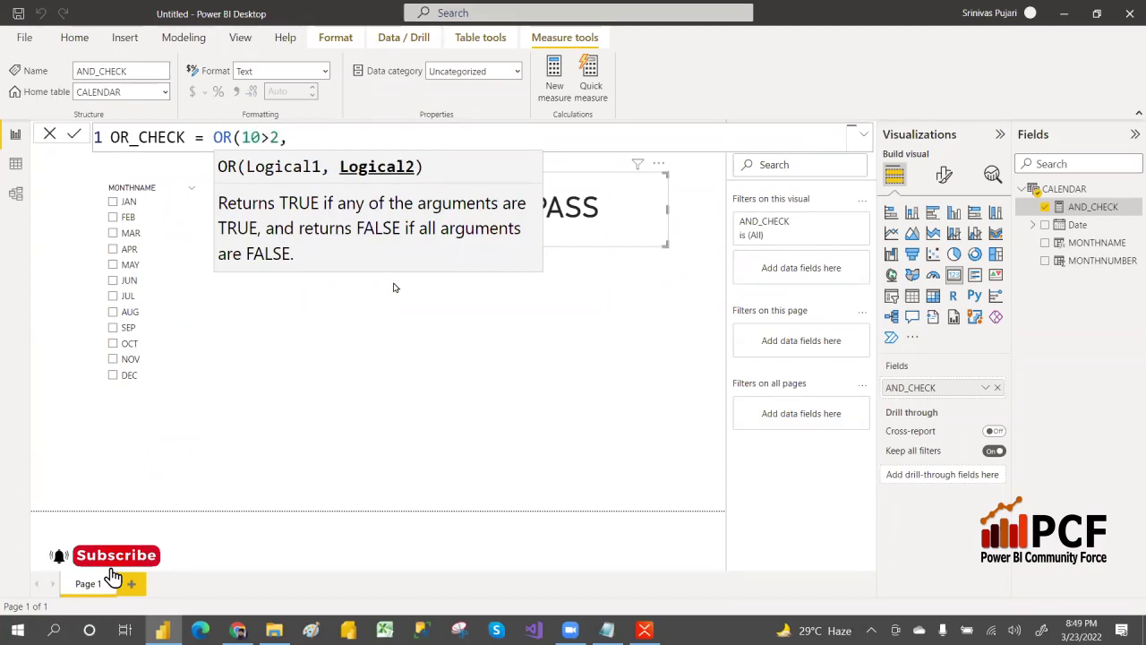
type("3<1)")
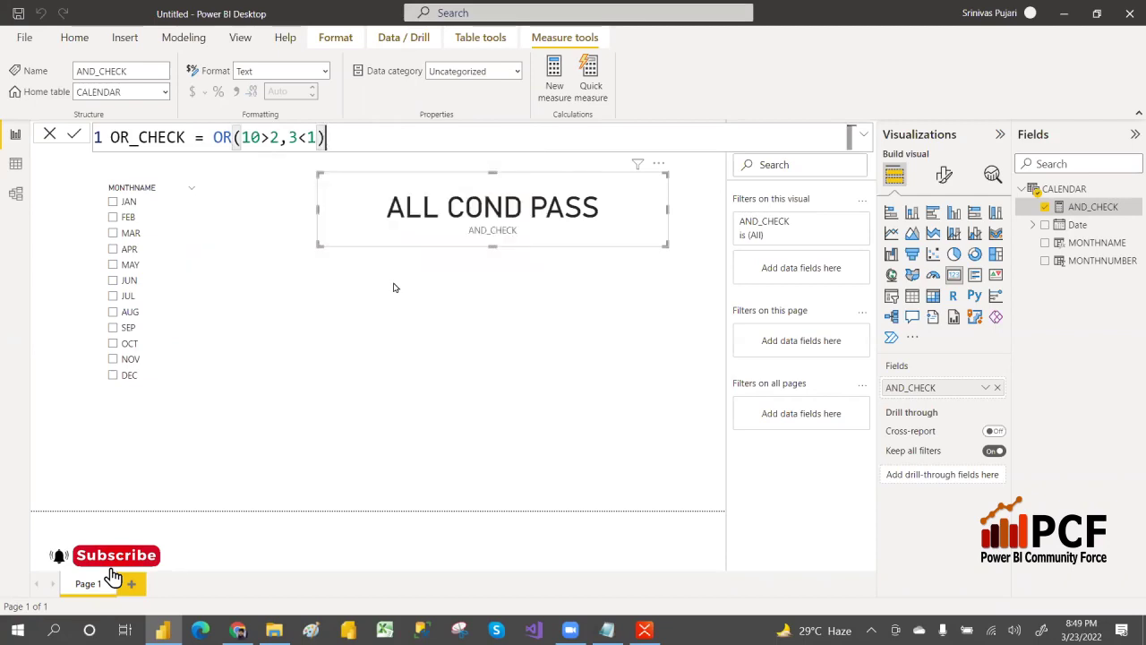
left_click(304, 134)
key("BackSpace")
type(">")
left_click(345, 138)
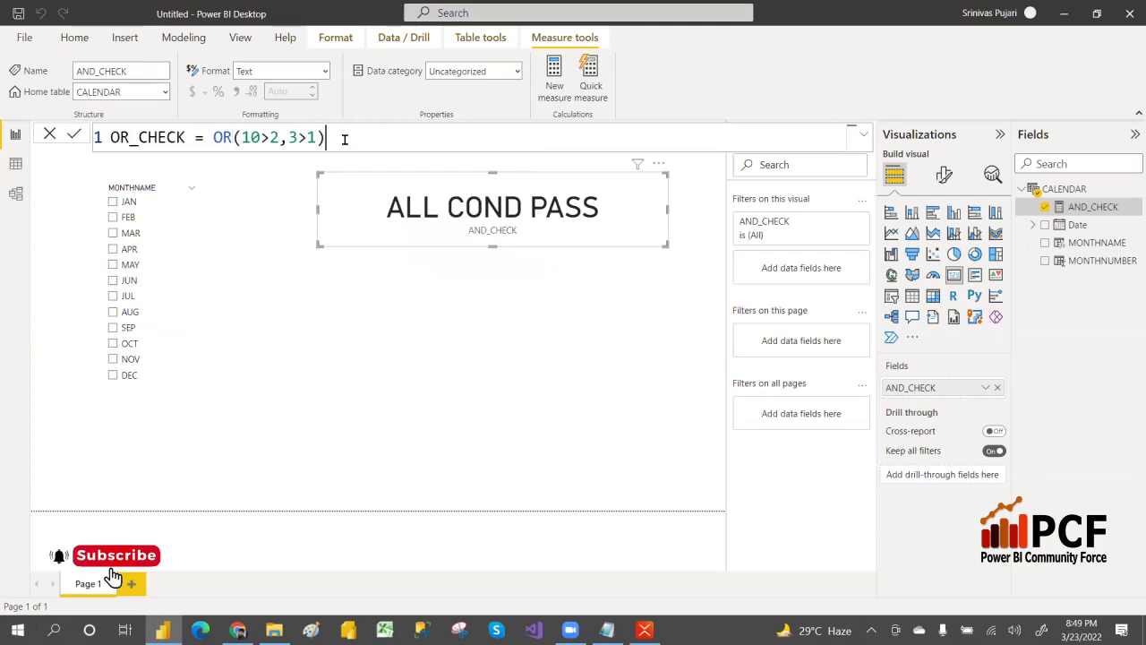
Step: Wrap the OR function in an IF function as its logical test, followed by a comma
left_click(214, 137)
type("IF(")
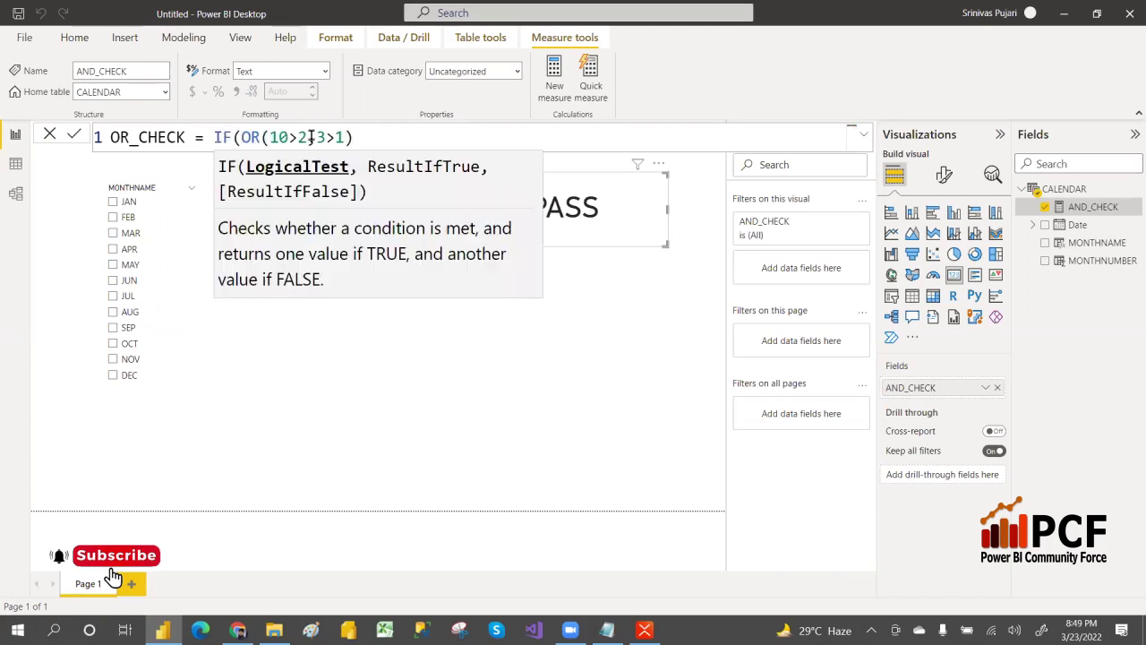
left_click(356, 137)
type(",")
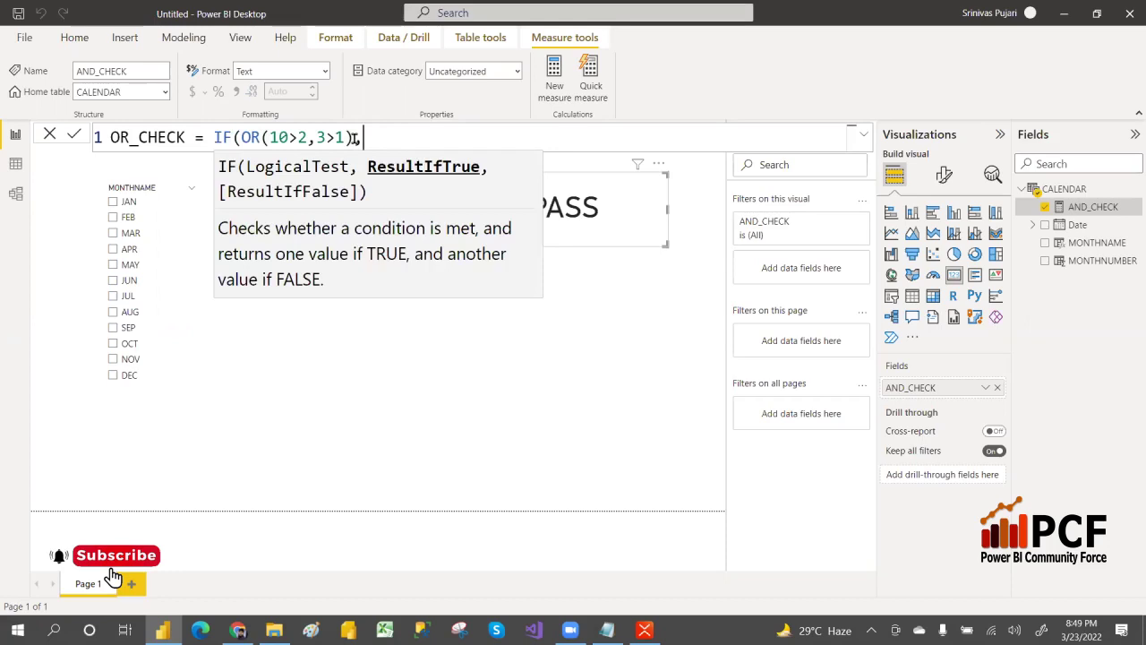
Step: Add "COND PASS" as the true result and "COND FAIL" as the false result, close the IF function and apply the measure
type(" \"")
type("COND P")
type("ASS\"")
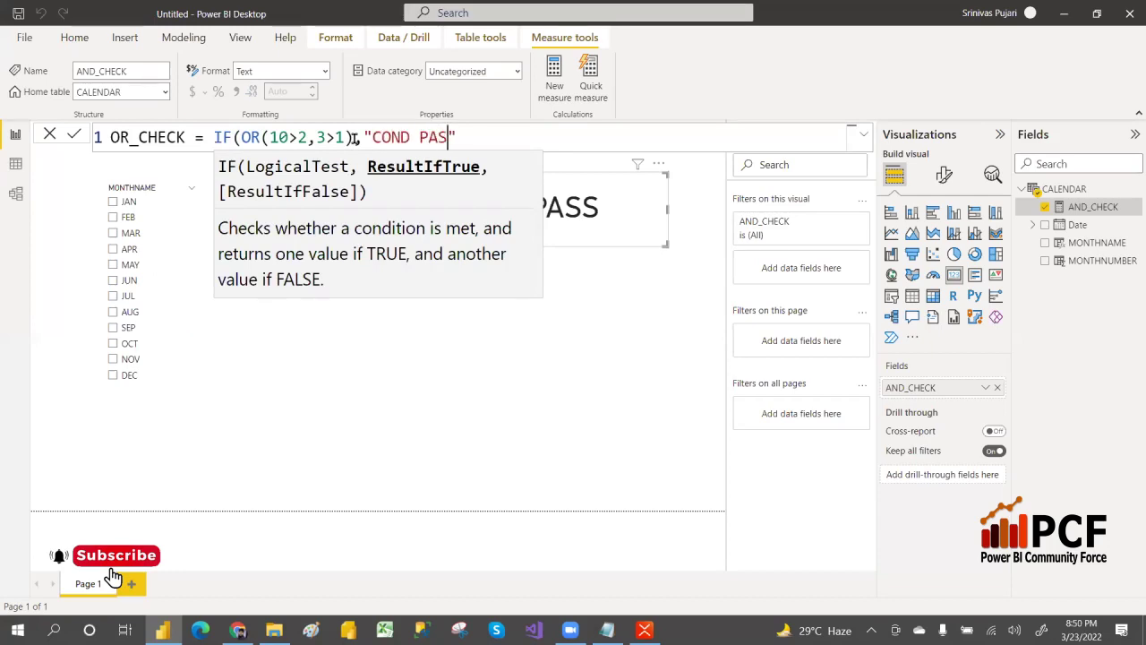
type(",")
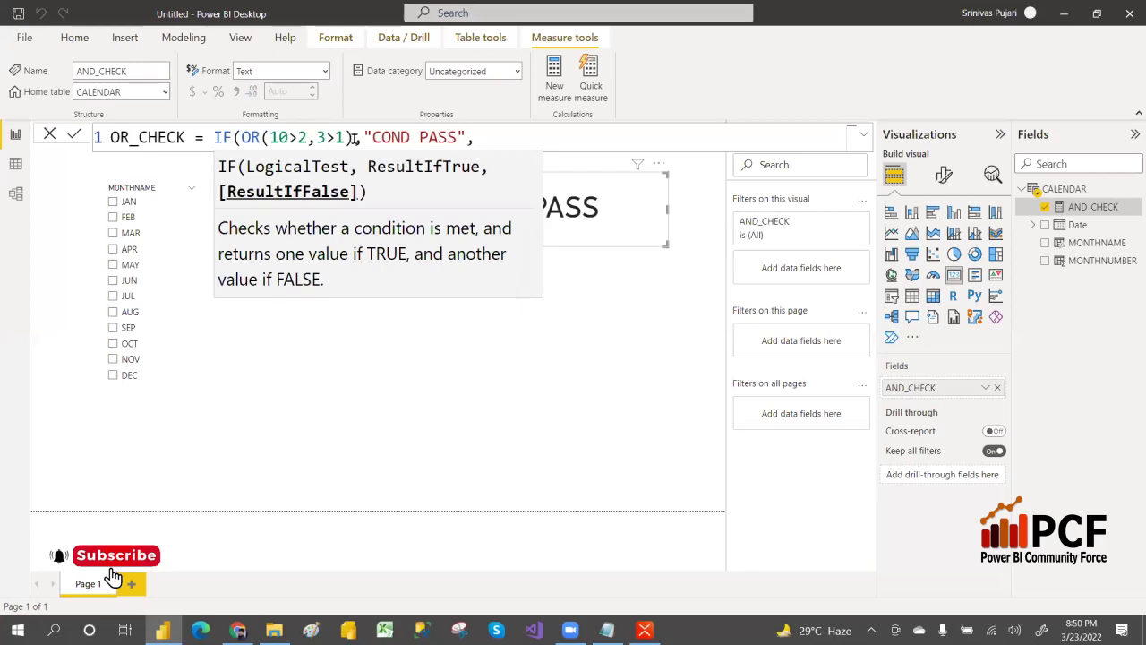
type("\"COND FAIL\"")
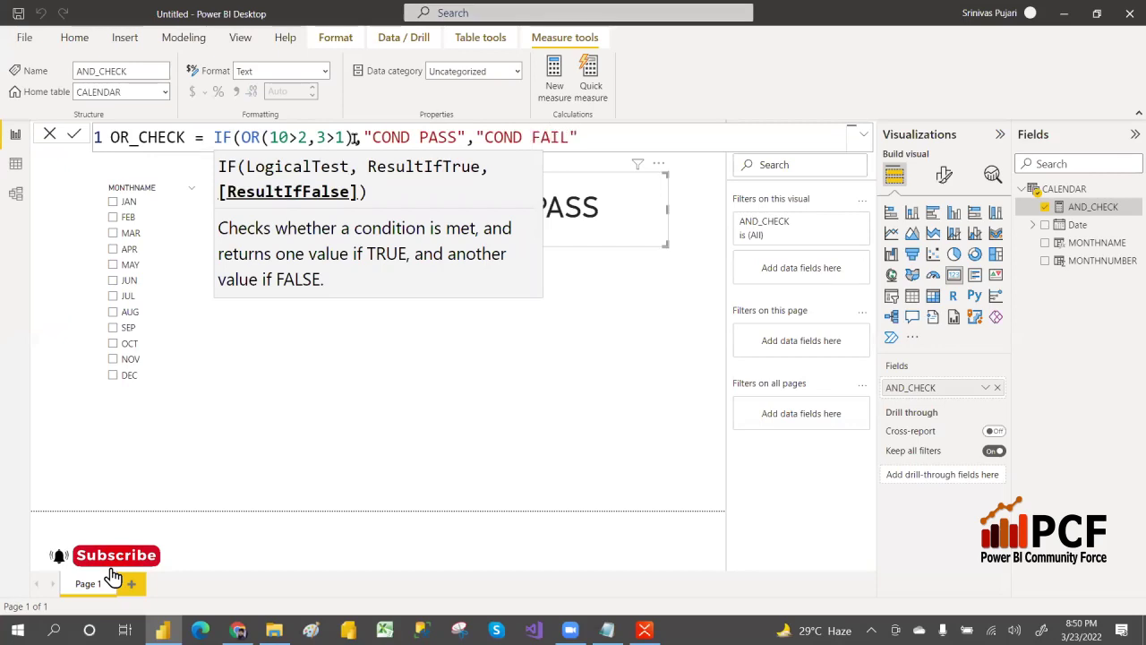
type(")")
key("Return")
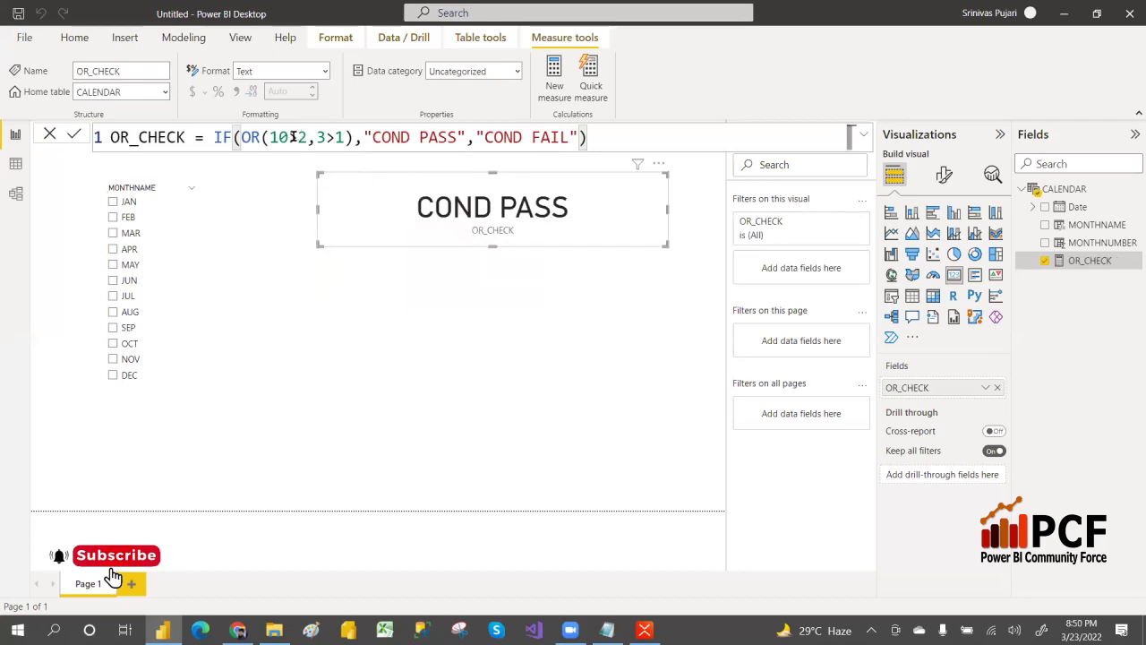
Step: Change the OR function's first condition to 10<2 and apply the measure
key("BackSpace")
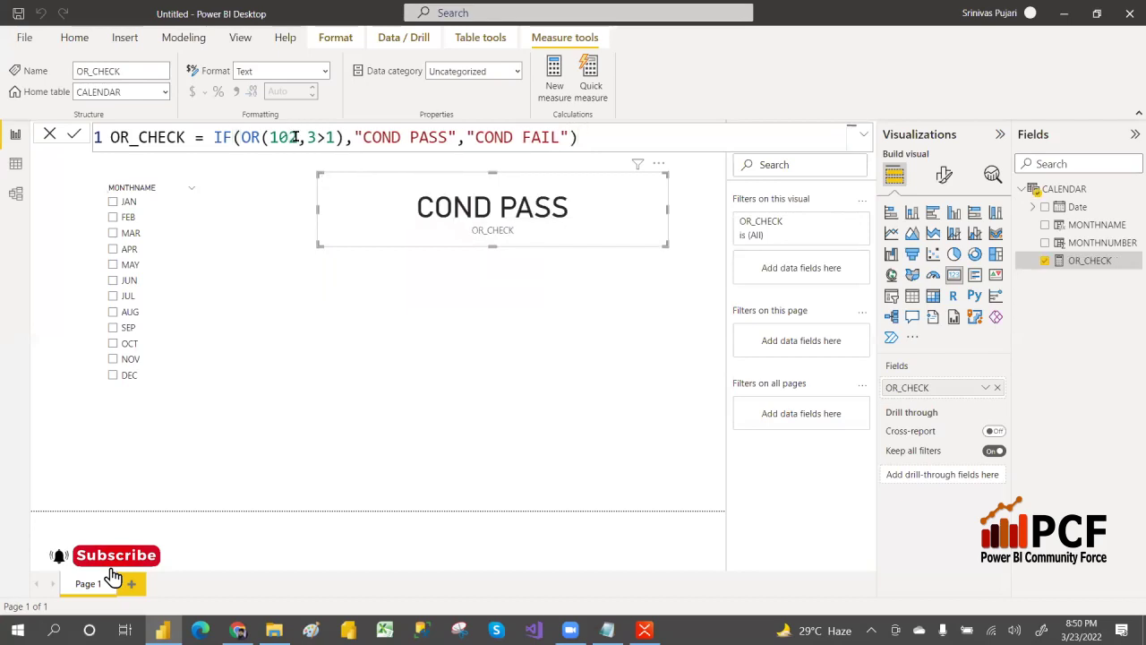
type("<")
left_click(334, 136)
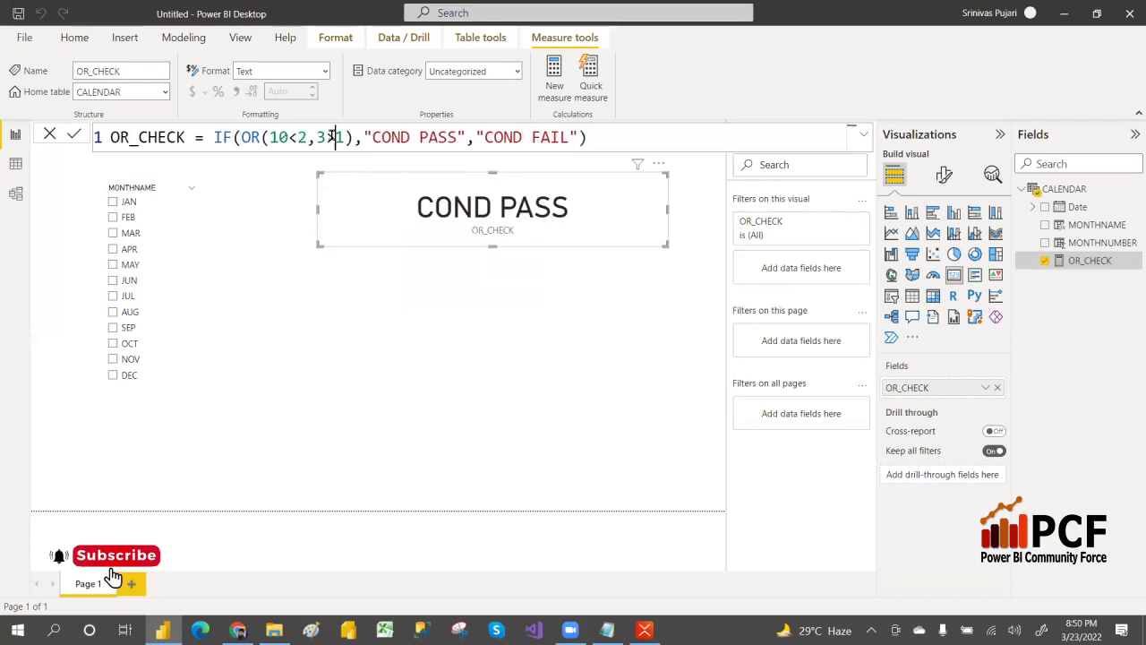
left_click(409, 214)
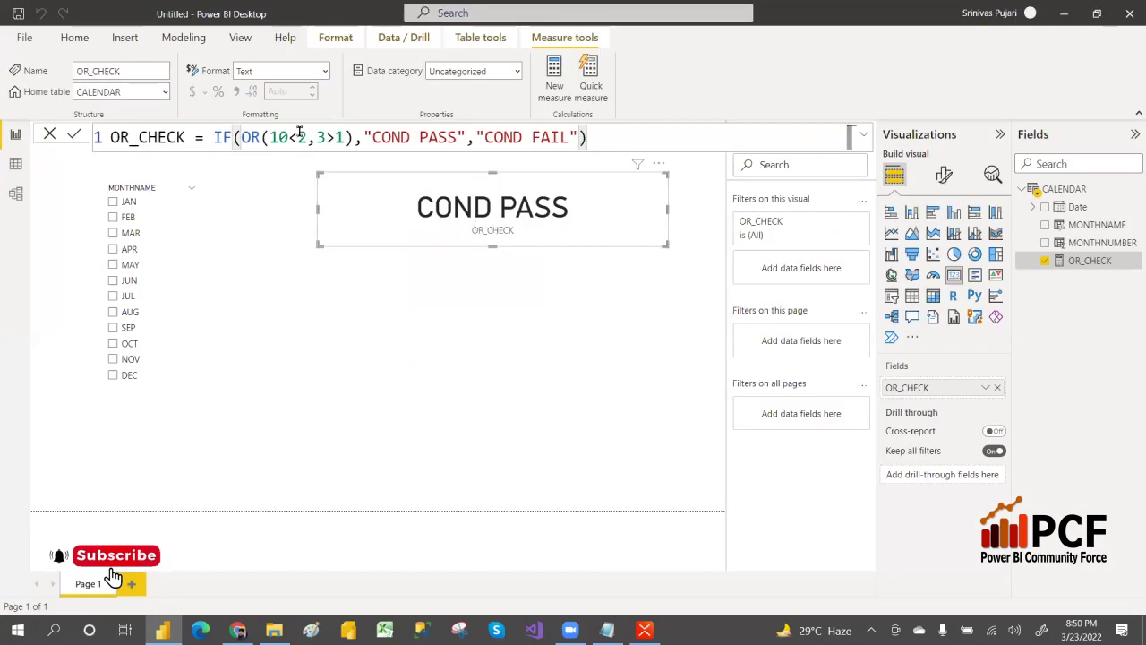
Step: Change the OR function's second condition to 3<1 and apply the measure
left_click(334, 137)
key("BackSpace")
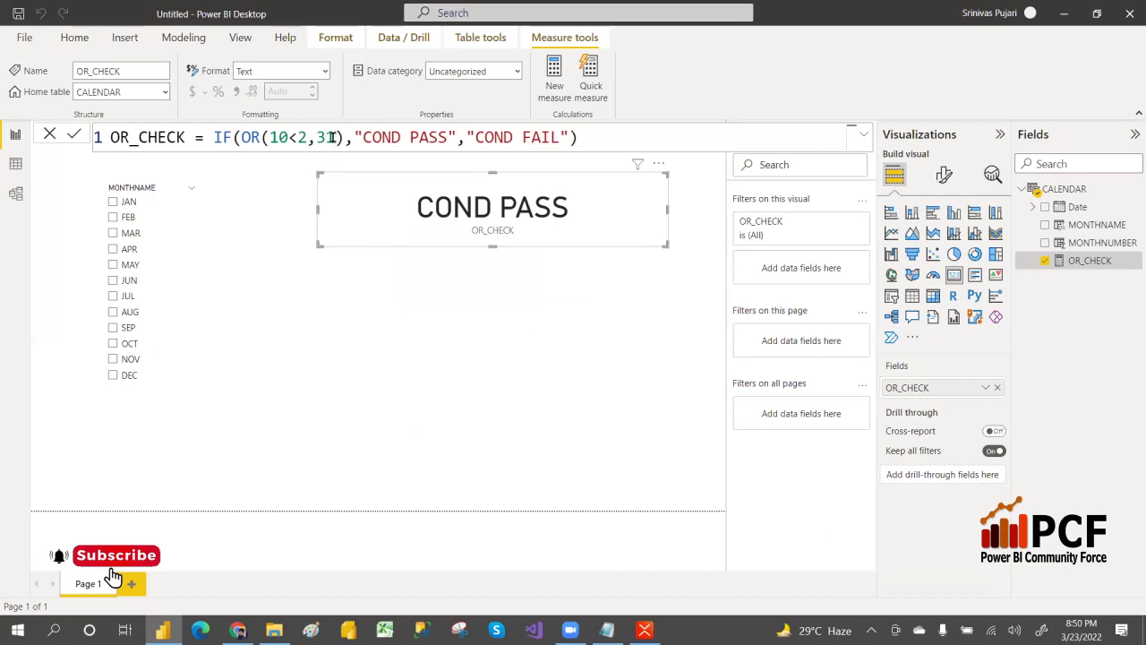
type("<")
left_click(407, 213)
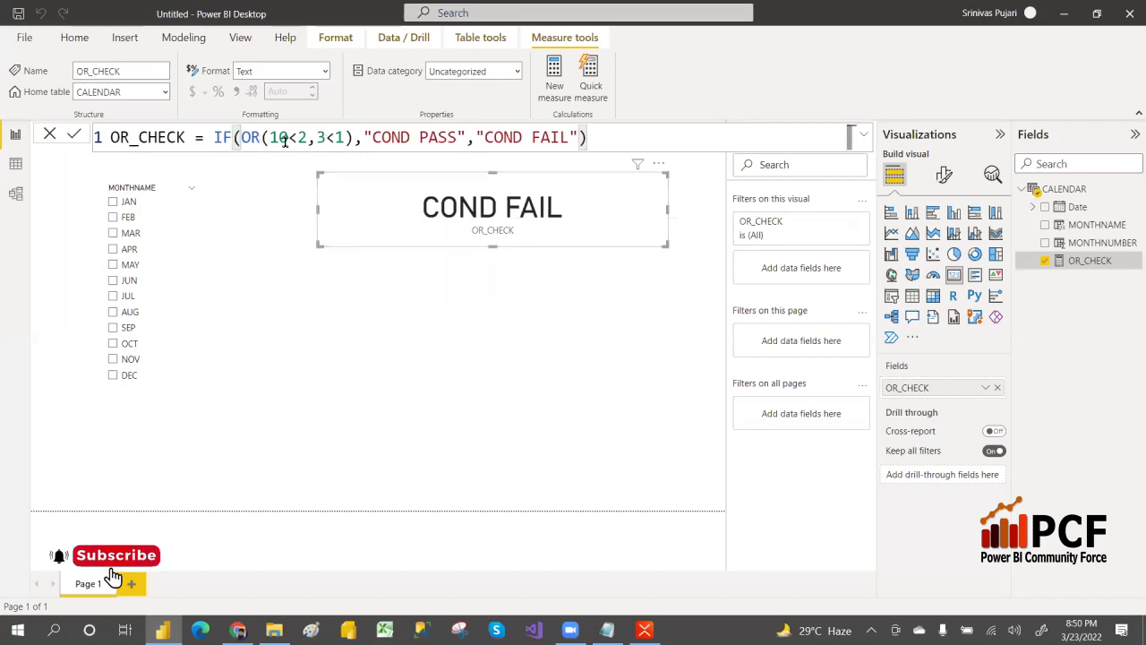
Step: Remove the OR function name and both of its parentheses from the IF function's logical test
left_click(351, 137)
key("BackSpace")
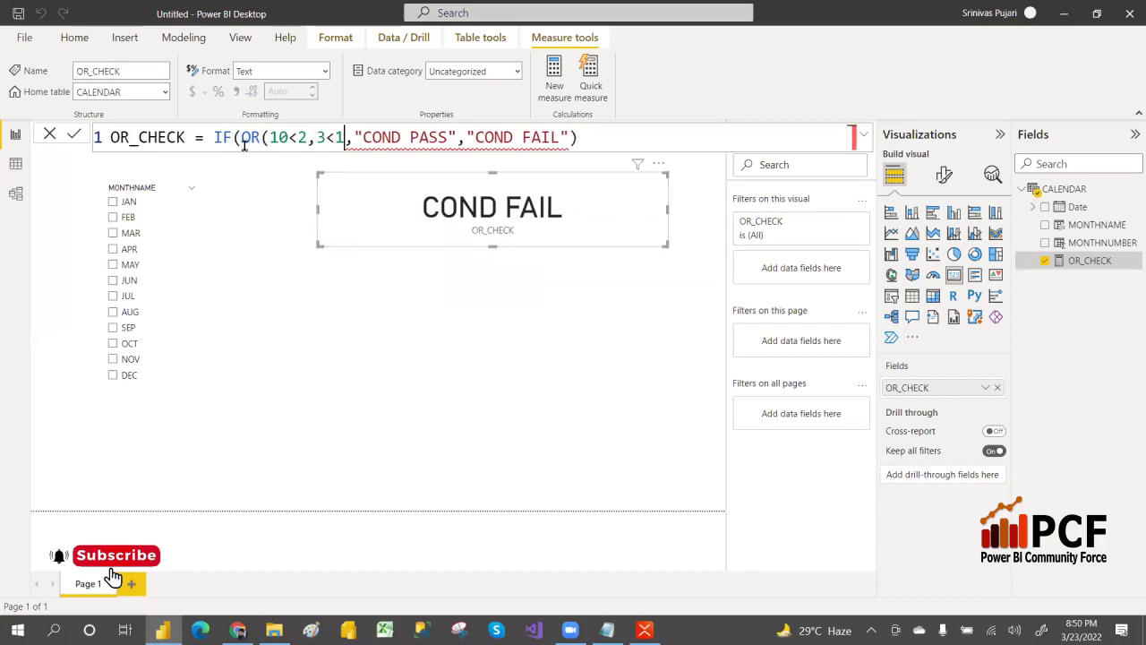
left_click(268, 137)
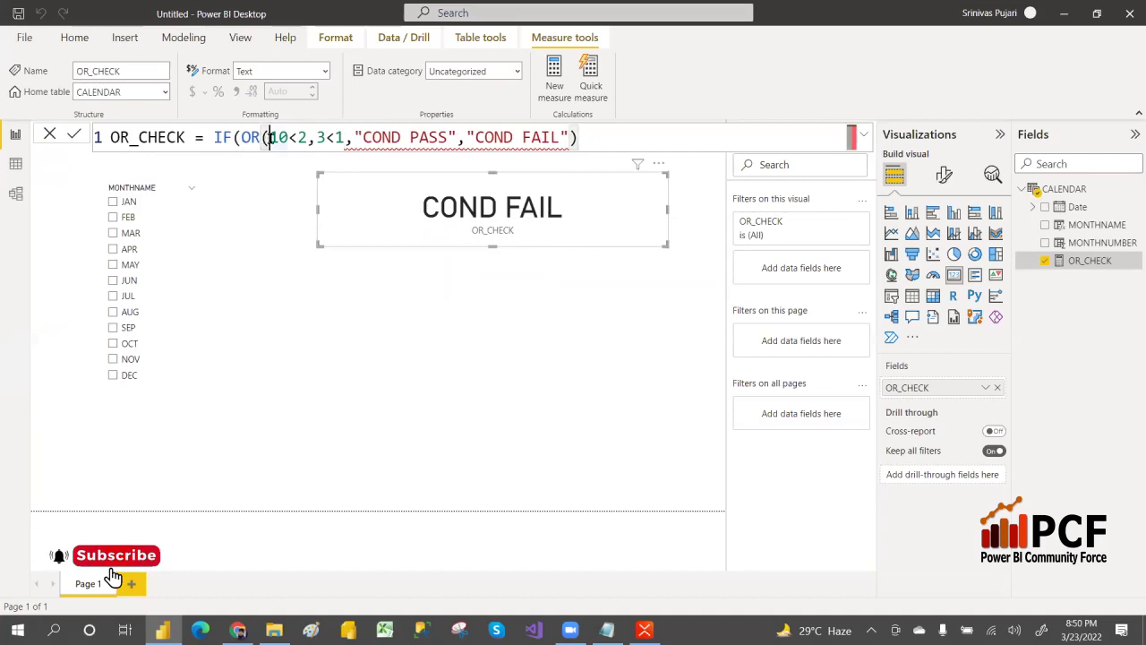
key("BackSpace")
key("BackSpace")
key("BackSpace")
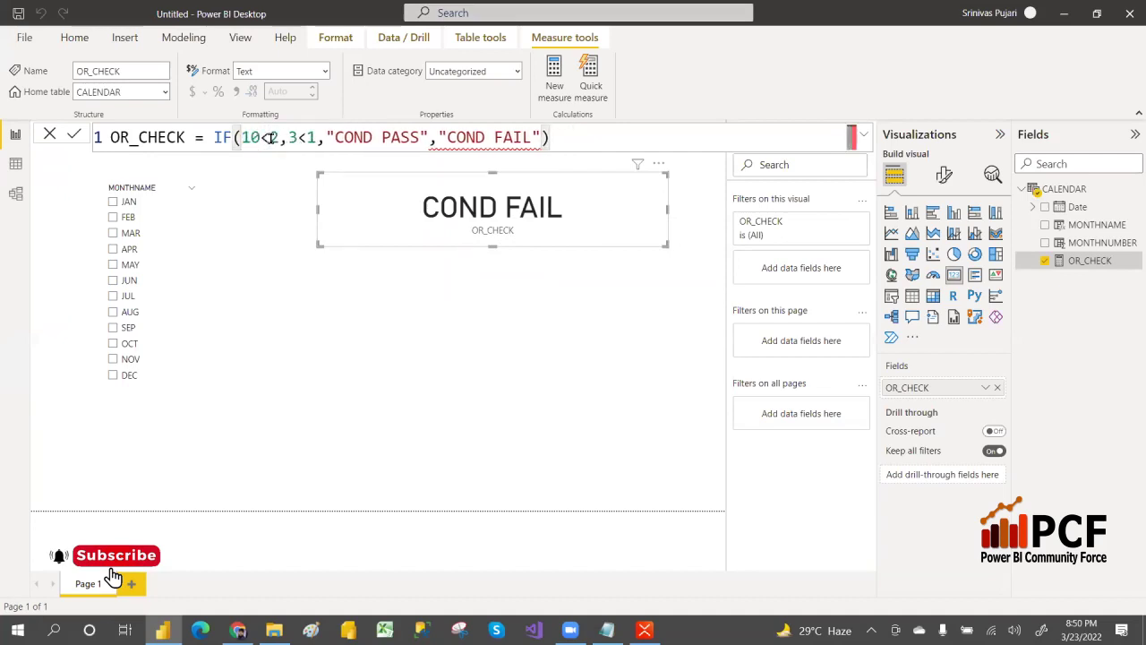
Step: Replace the comma between 10<2 and 3<1 with the || operator
key("Right")
key("Right")
key("Delete")
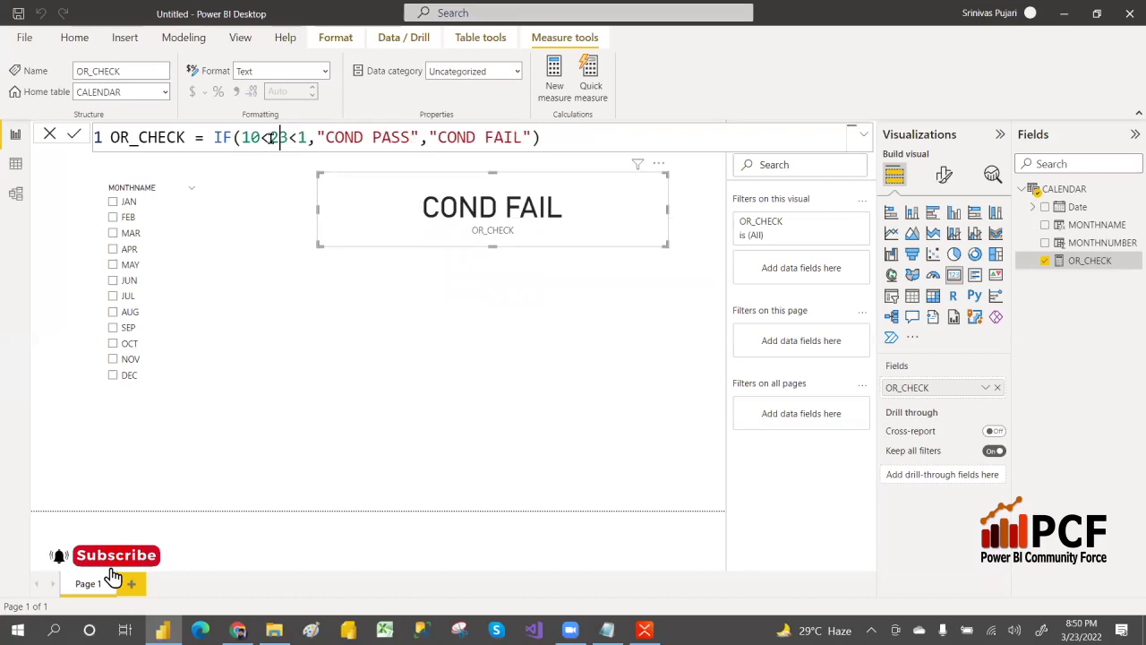
type("||3<1")
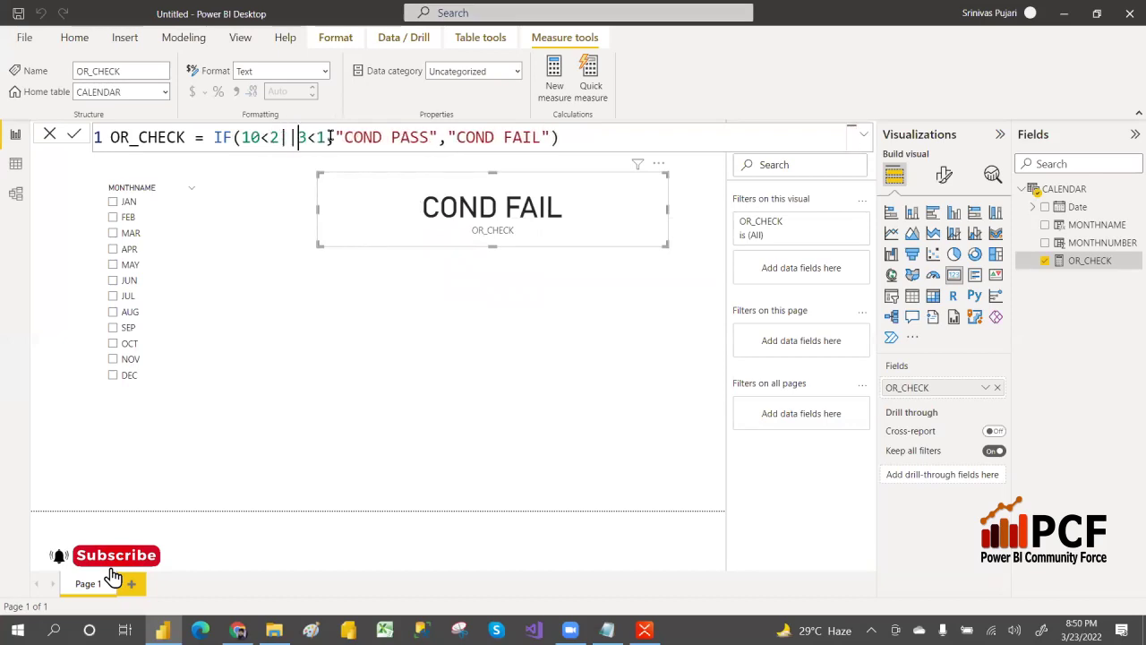
Step: Extend the logical test with a third condition, ||9>4, and apply the OR_CHECK measure
type("||")
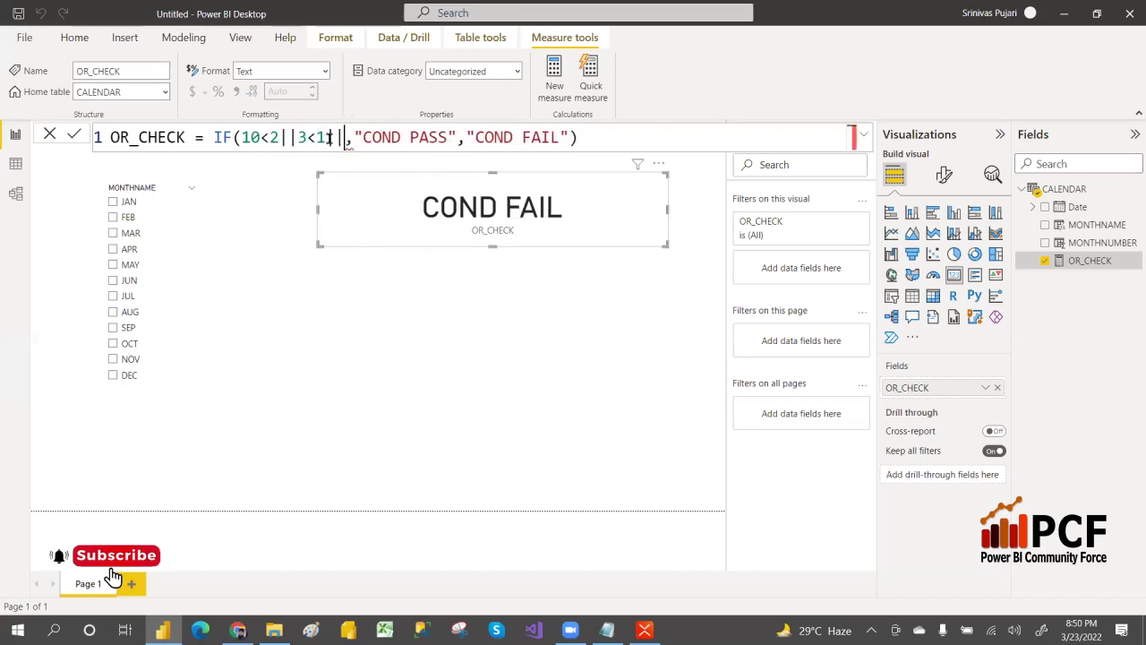
type("9")
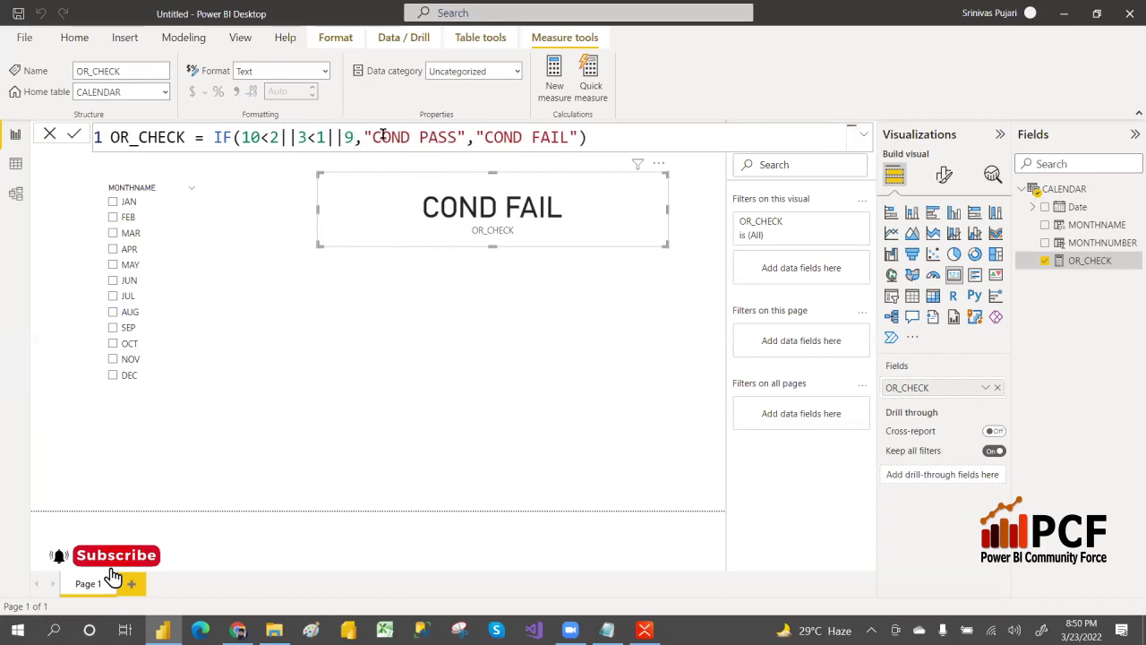
type(">1")
key("BackSpace")
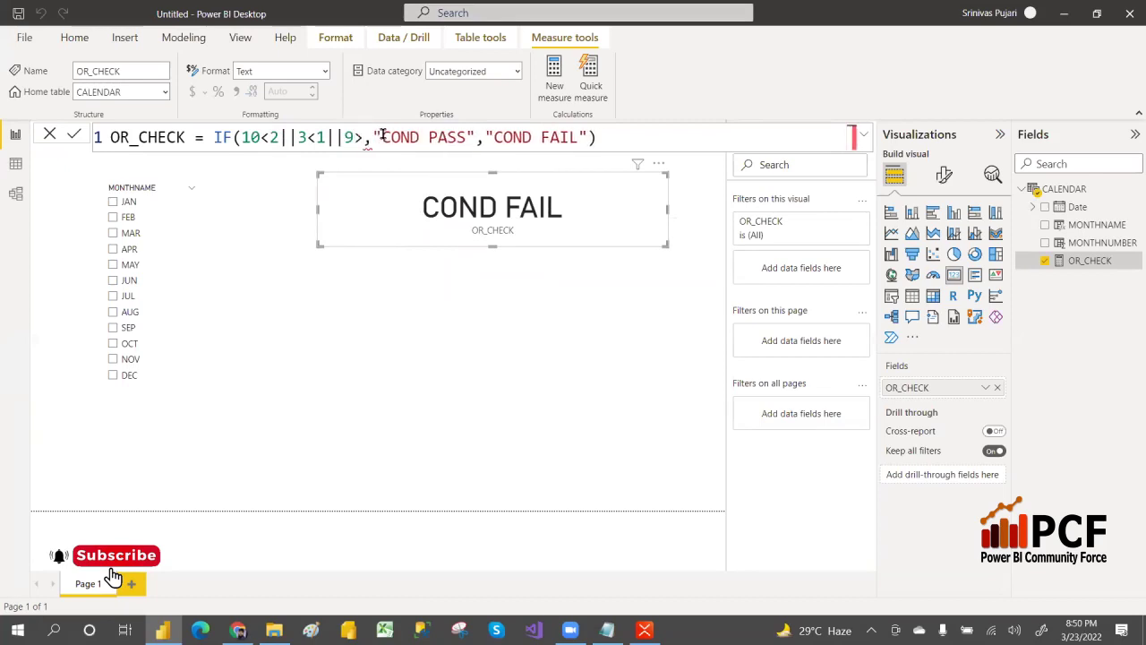
type("4")
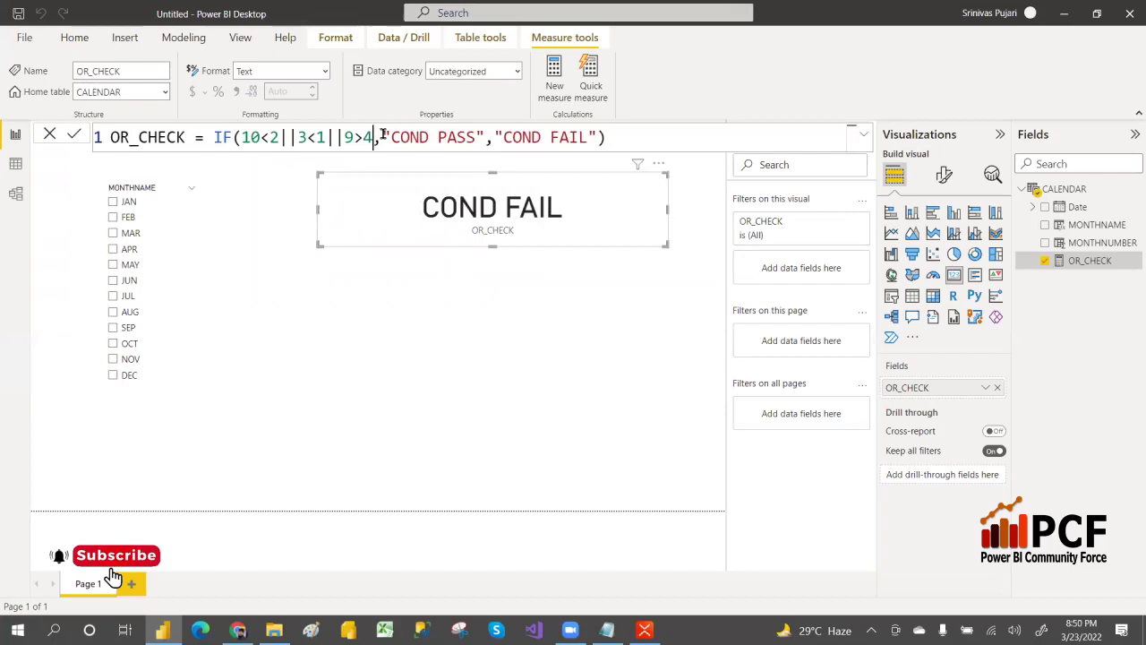
key("End")
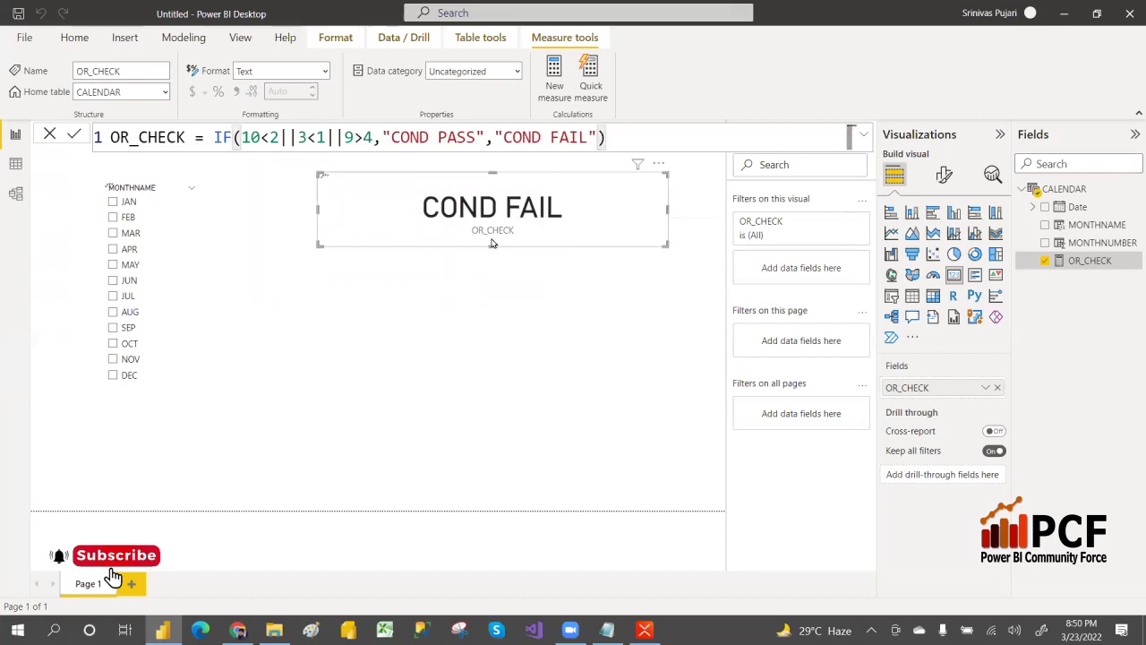
key("Return")
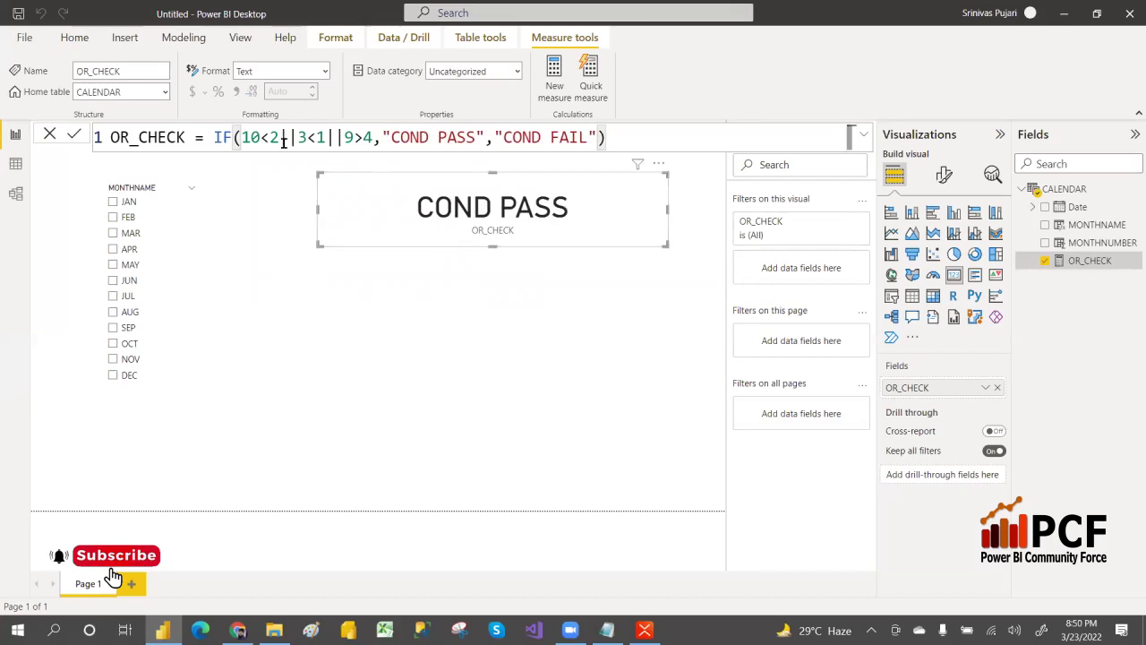
Step: Highlight the conditions joined with || in the logical test and shift the OR_CHECK card slightly towards the month slicer
left_click_drag(242, 137, 347, 136)
double_click(347, 136)
left_click_drag(419, 206, 393, 206)
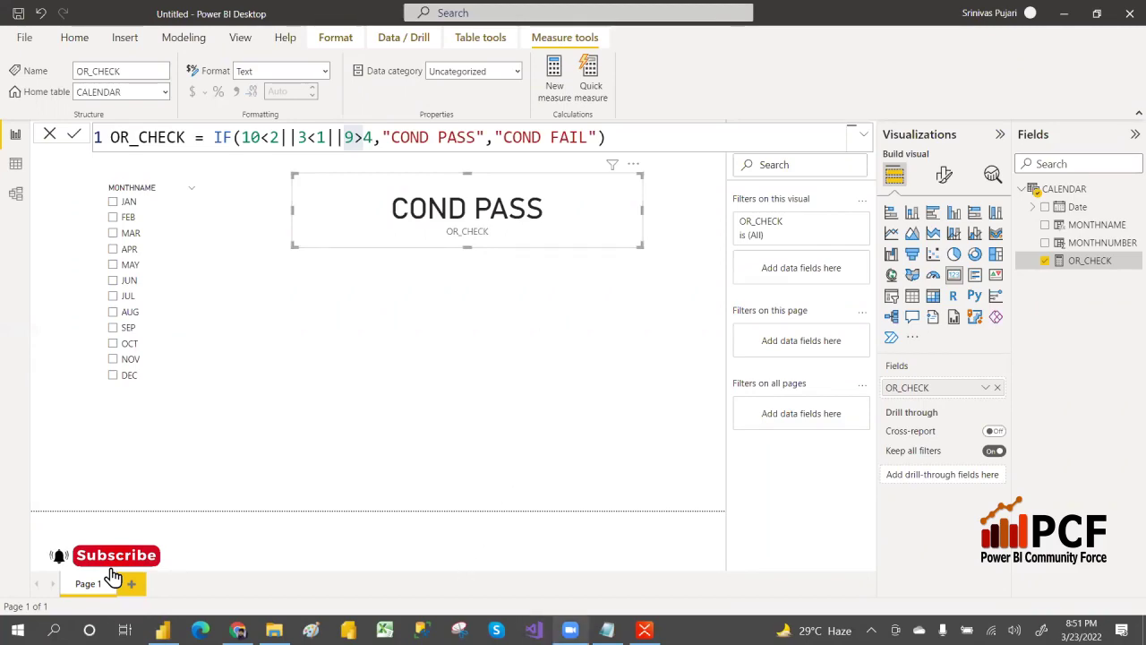
Step: Switch to the DailyClasses_Notes file in Notepad and add an indented line "OR ||" below the IF(AND(...)) example
left_click(607, 629)
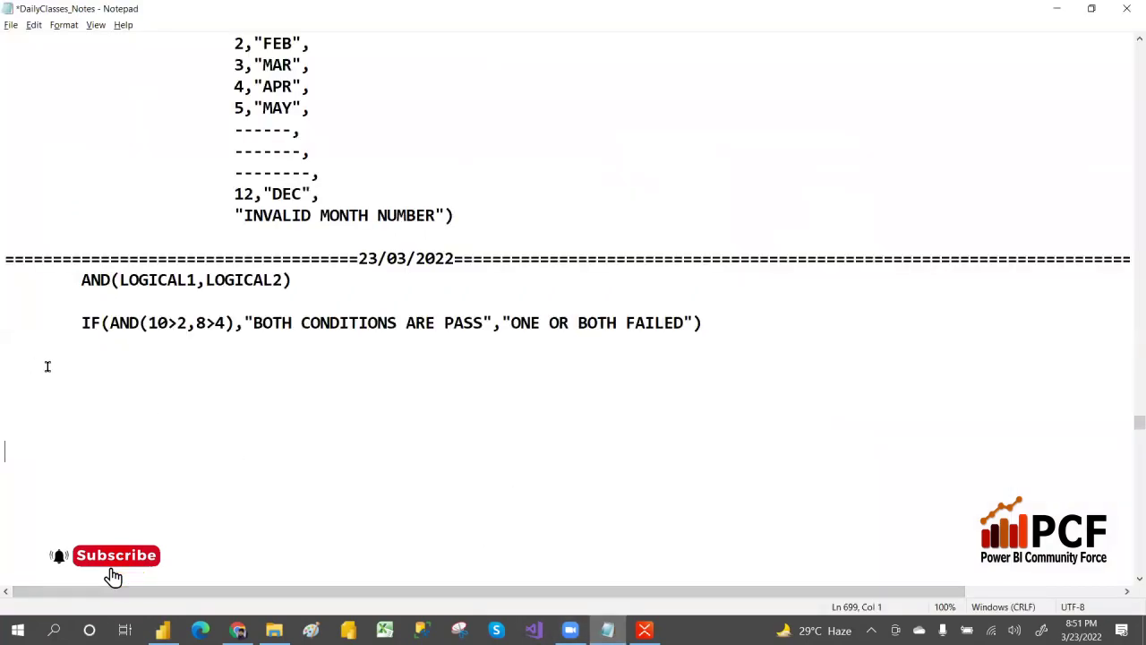
key("Tab")
type("A")
key("BackSpace")
type("OR ||")
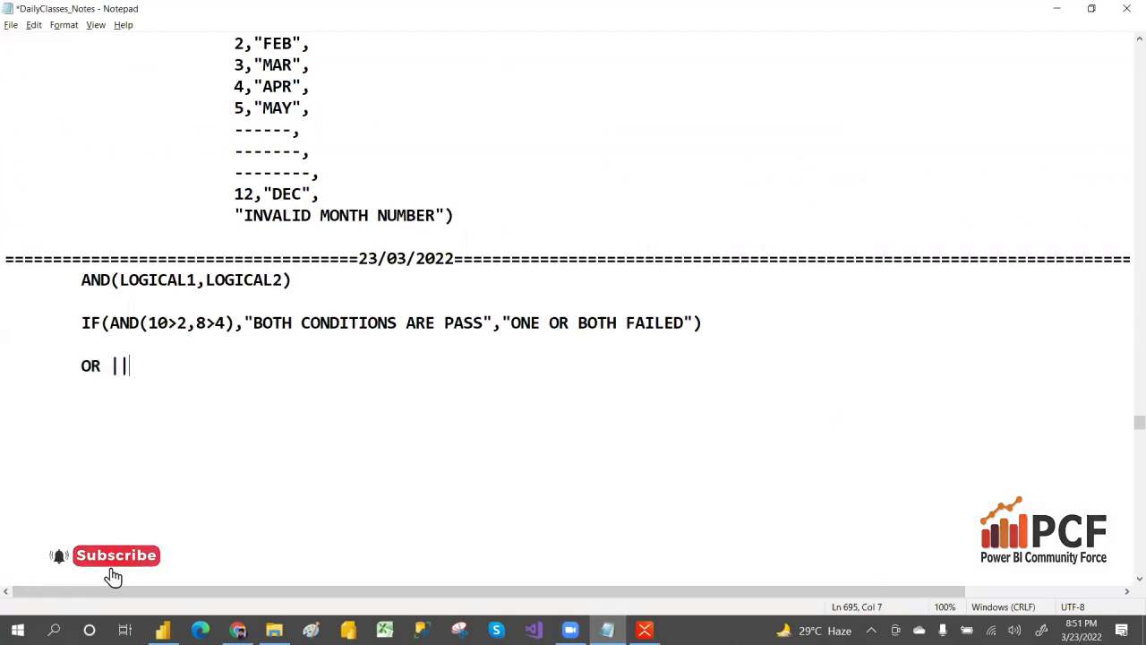